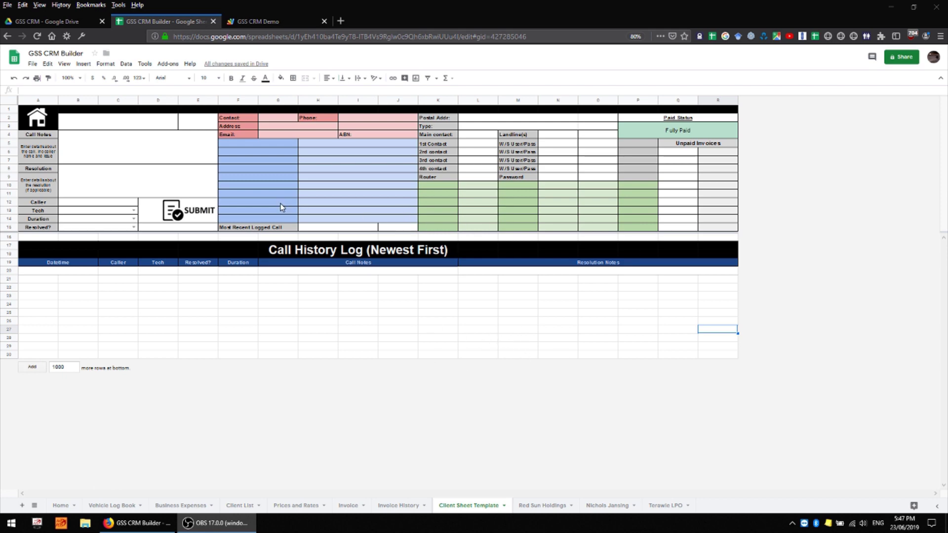
# - Protect the pink block F2:J4 on Client Sheet Template with 'Show a warning when editing this range'
pyautogui.click(248, 117)
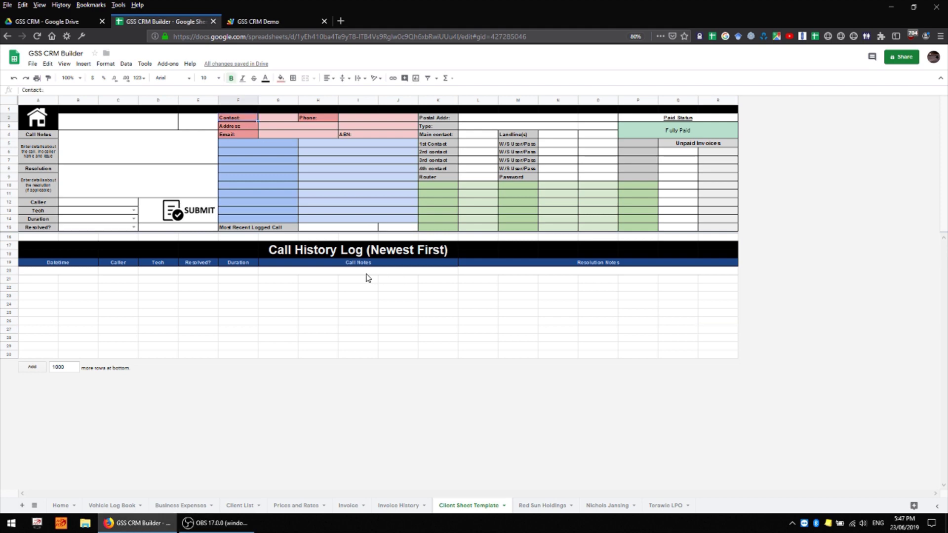
pyautogui.keyDown('shift'); pyautogui.click(386, 135); pyautogui.keyUp('shift')
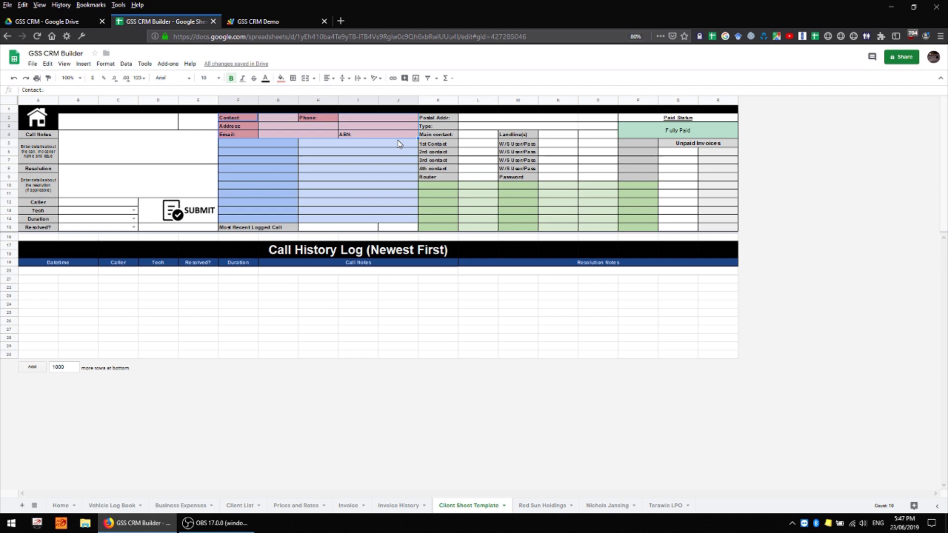
pyautogui.rightClick(401, 133)
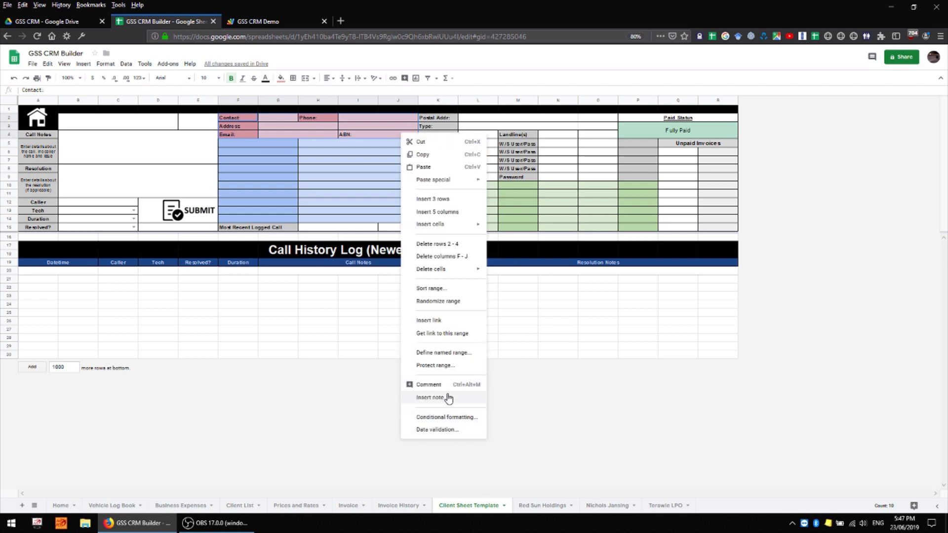
pyautogui.click(435, 365)
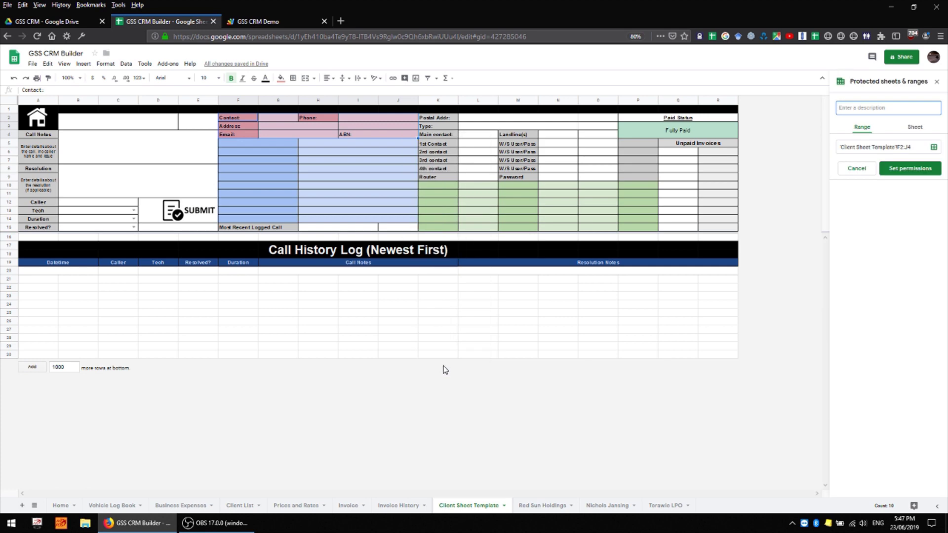
pyautogui.click(899, 167)
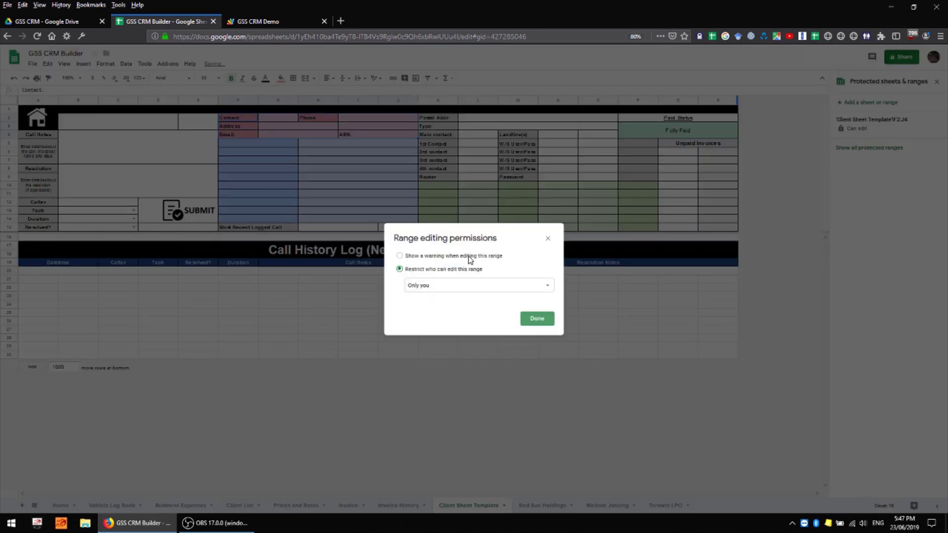
pyautogui.click(467, 256)
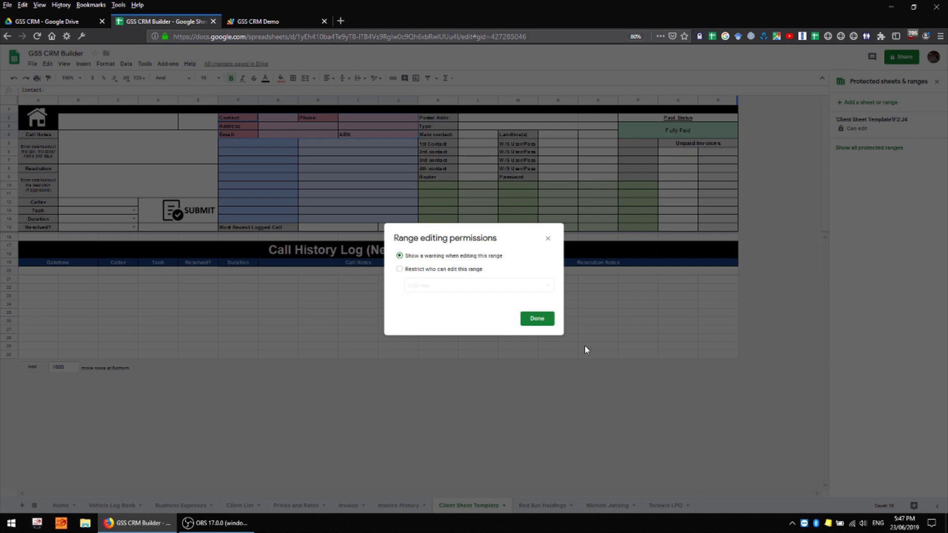
pyautogui.click(543, 320)
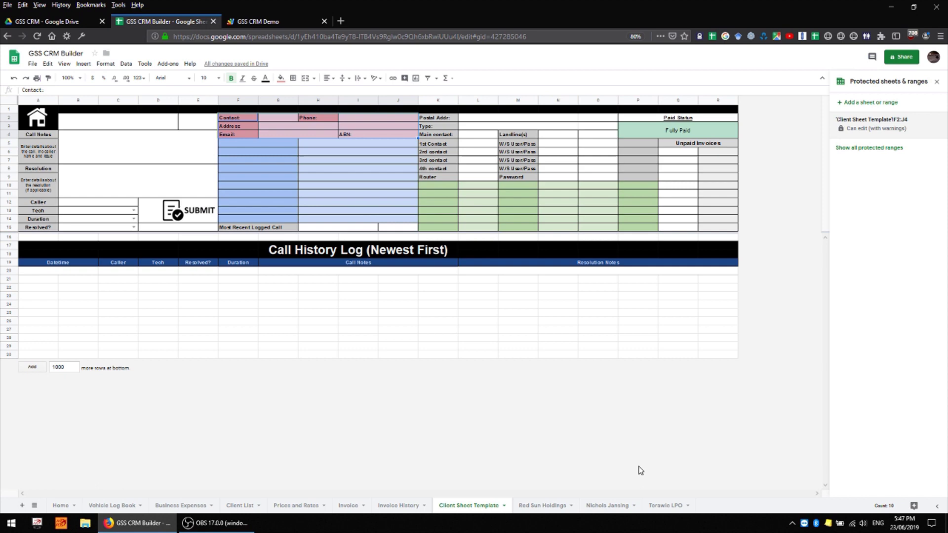
# - Delete the Terawie LPO sheet
pyautogui.click(553, 509)
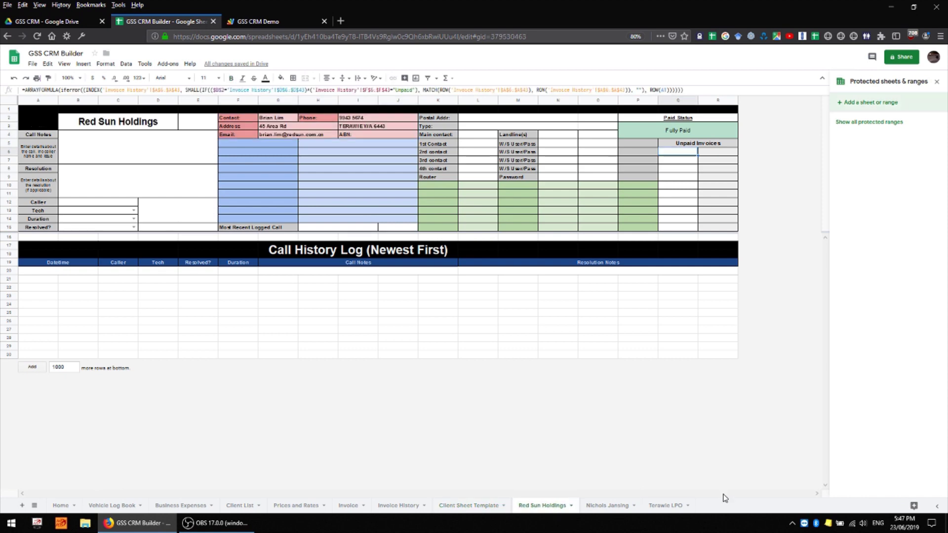
pyautogui.rightClick(672, 506)
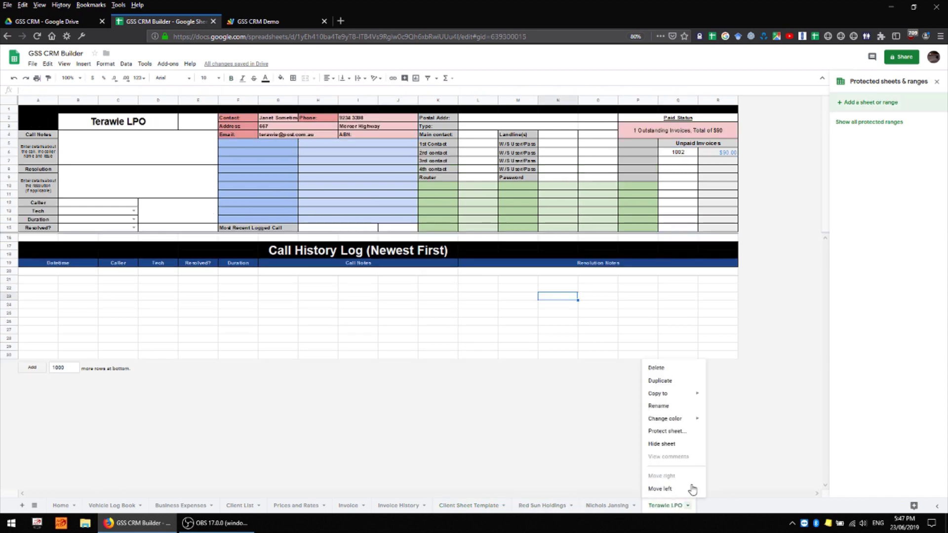
pyautogui.click(672, 367)
pyautogui.click(561, 296)
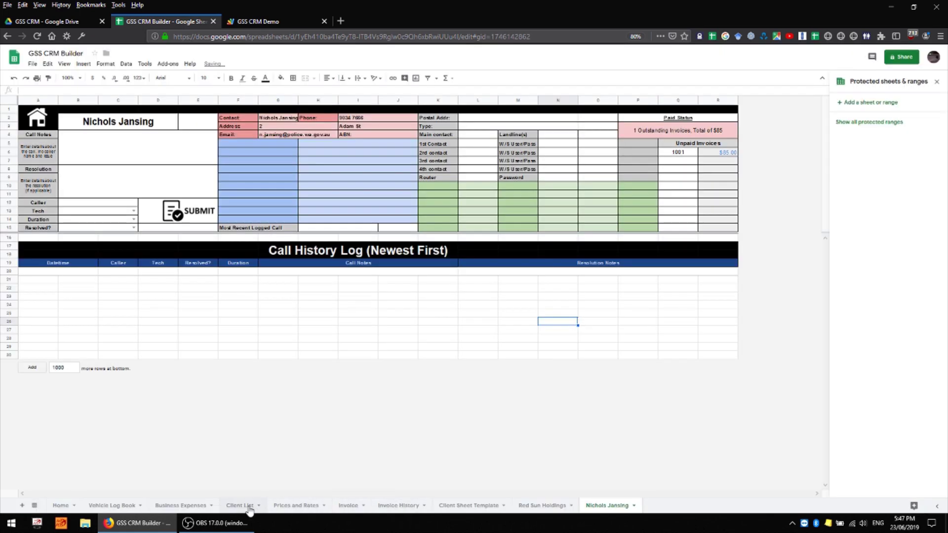
# - Run the Client List's build-sheets script to regenerate the Terawie LPO sheet
pyautogui.click(246, 509)
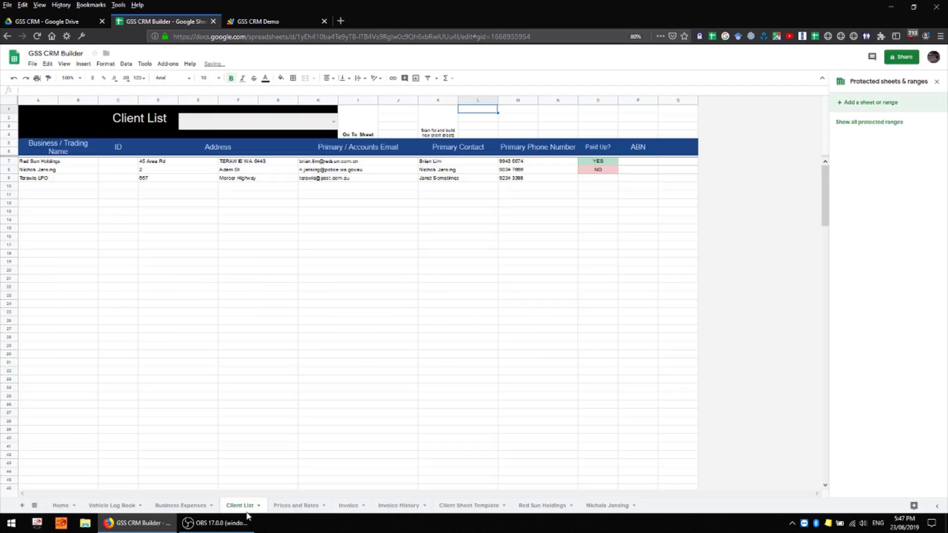
pyautogui.click(439, 363)
pyautogui.click(445, 121)
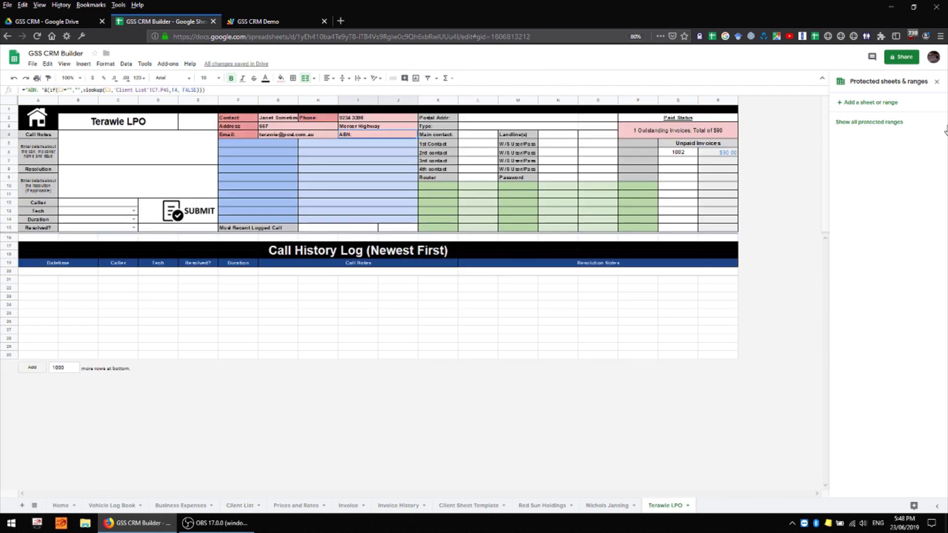
pyautogui.click(371, 169)
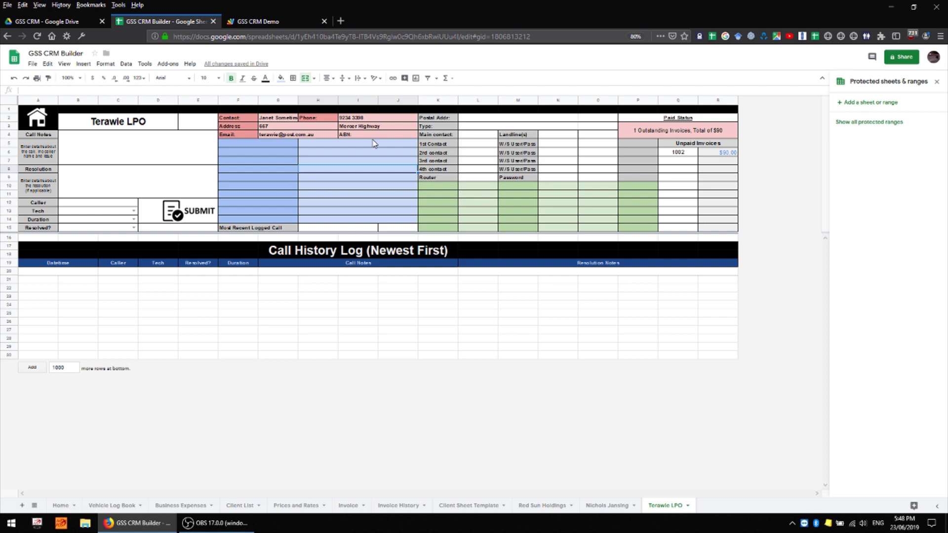
# - Test edits on the protected template cell and Terawie LPO's H3, cancelling and undoing them
pyautogui.click(469, 505)
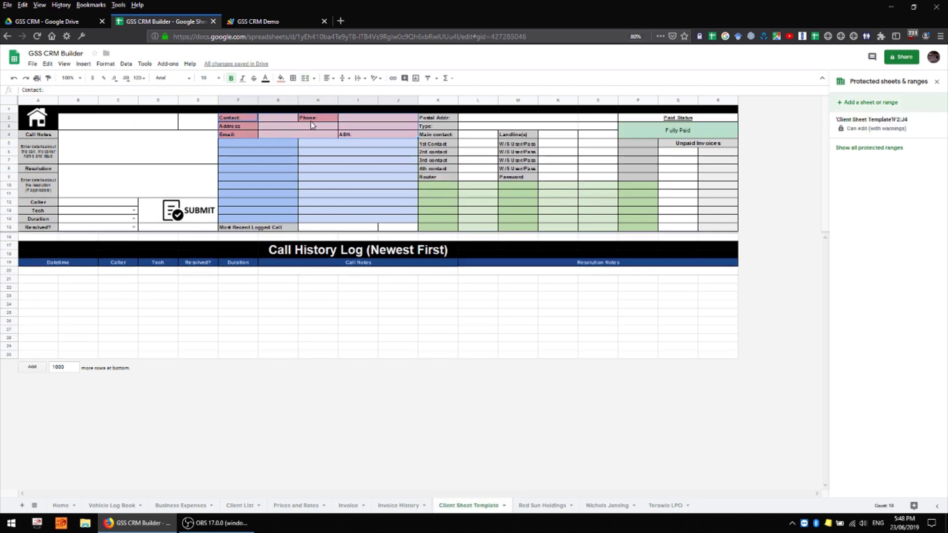
pyautogui.click(411, 182)
pyautogui.doubleClick(379, 184)
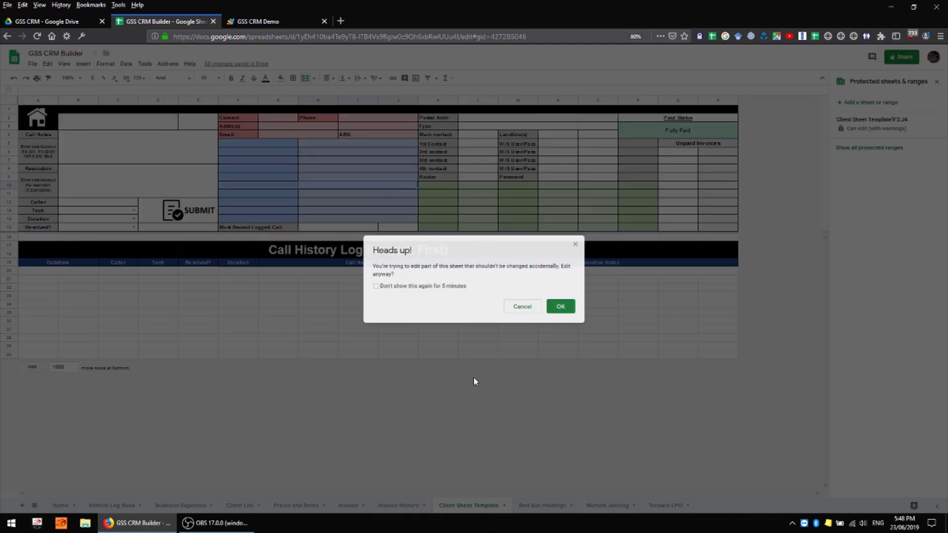
pyautogui.click(524, 307)
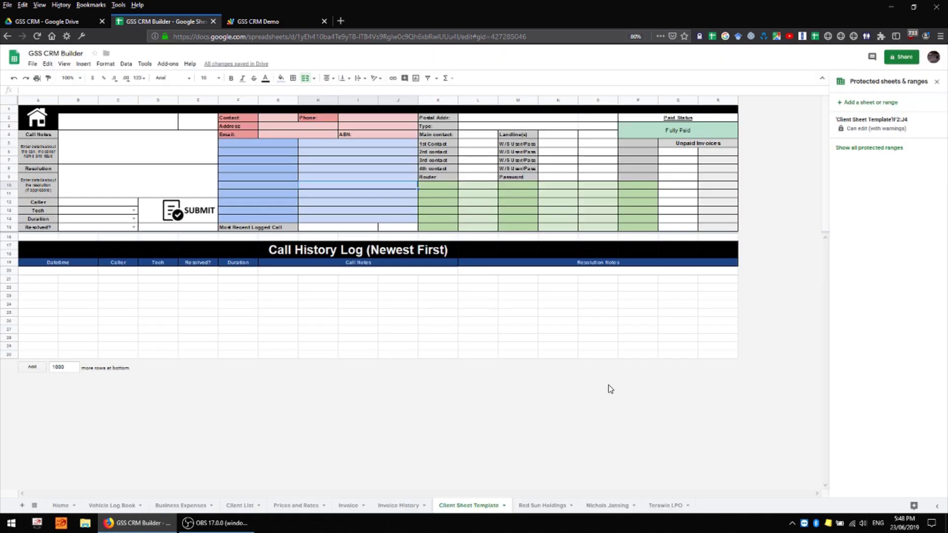
pyautogui.click(664, 506)
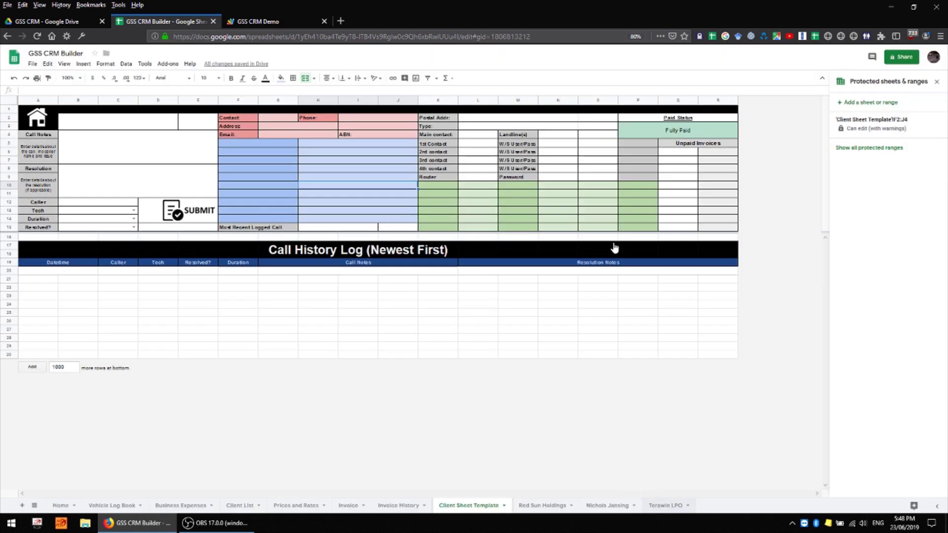
pyautogui.click(381, 178)
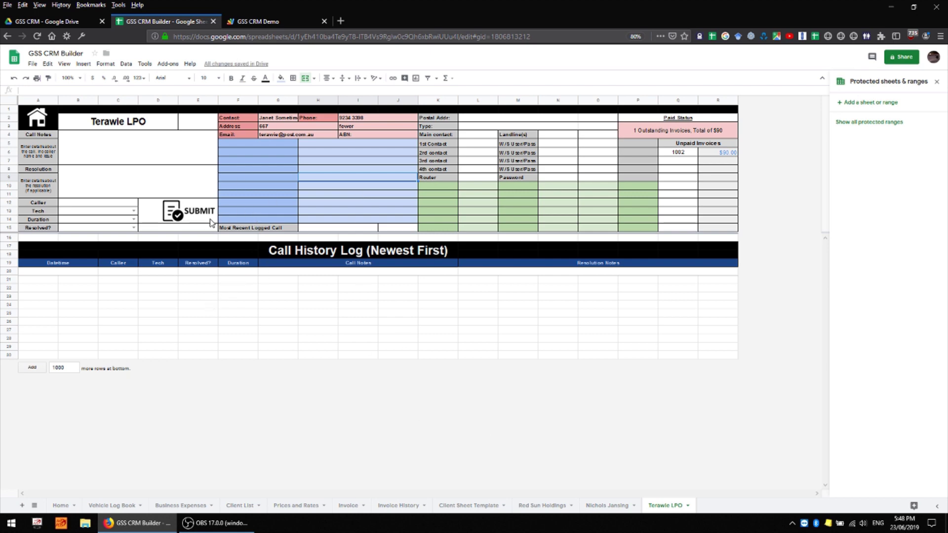
pyautogui.hotkey('ctrl', 'z')
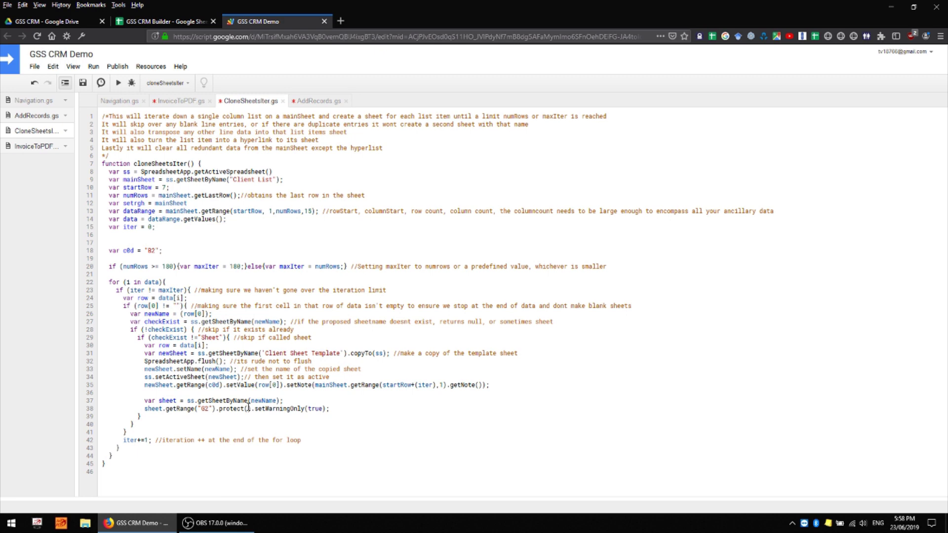
# - Back in CRM Builder, try entering 'wergwer' in protected G2 and cancel at the warning
pyautogui.hotkey('ctrl', 'r')
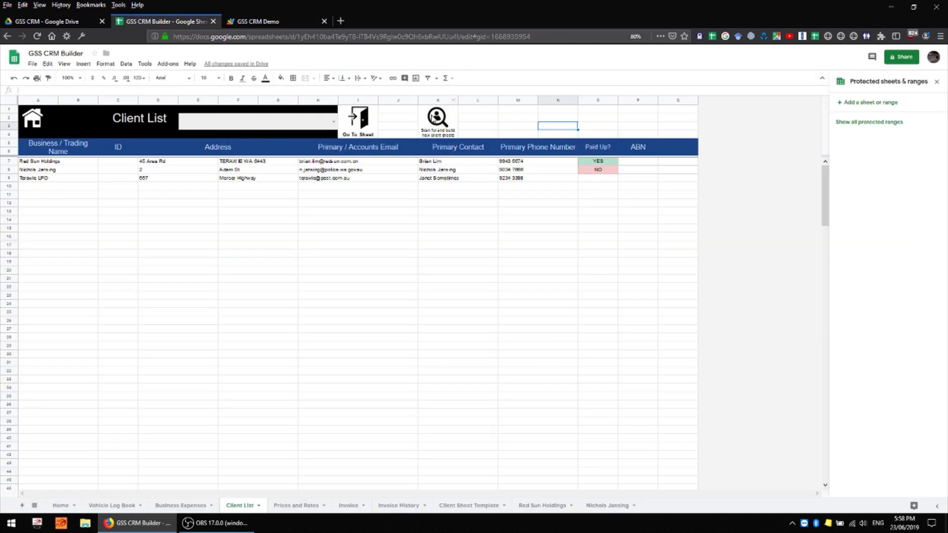
pyautogui.hotkey('ctrl', 'pageup')
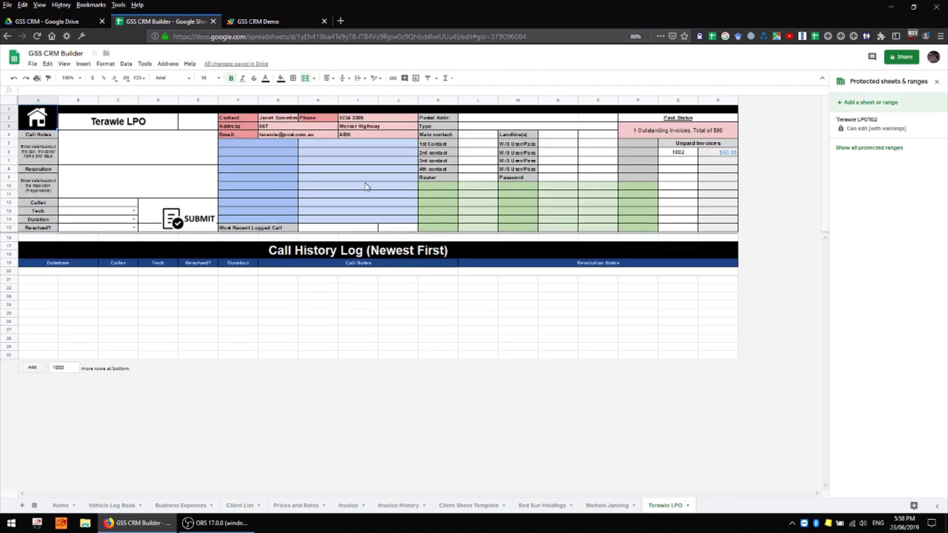
pyautogui.click(283, 120)
pyautogui.write('wergwer')
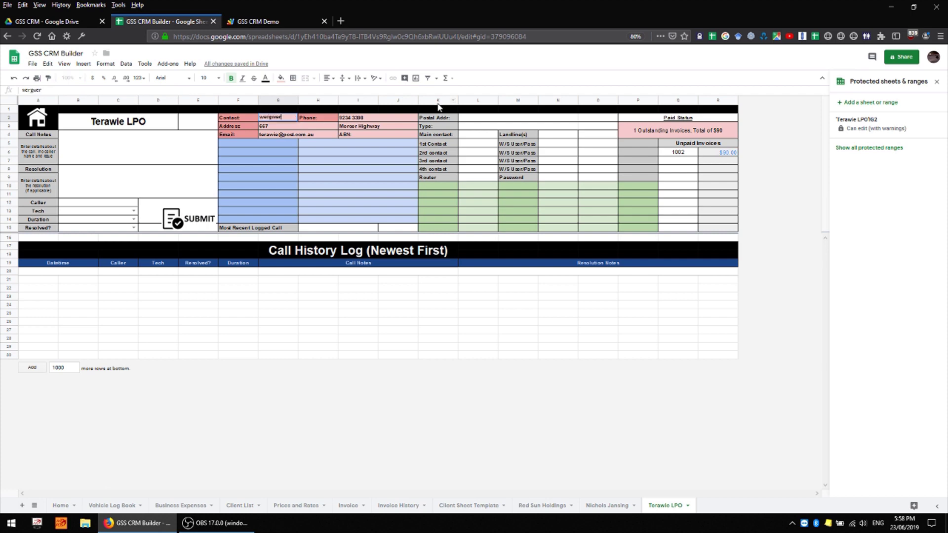
pyautogui.press('Return')
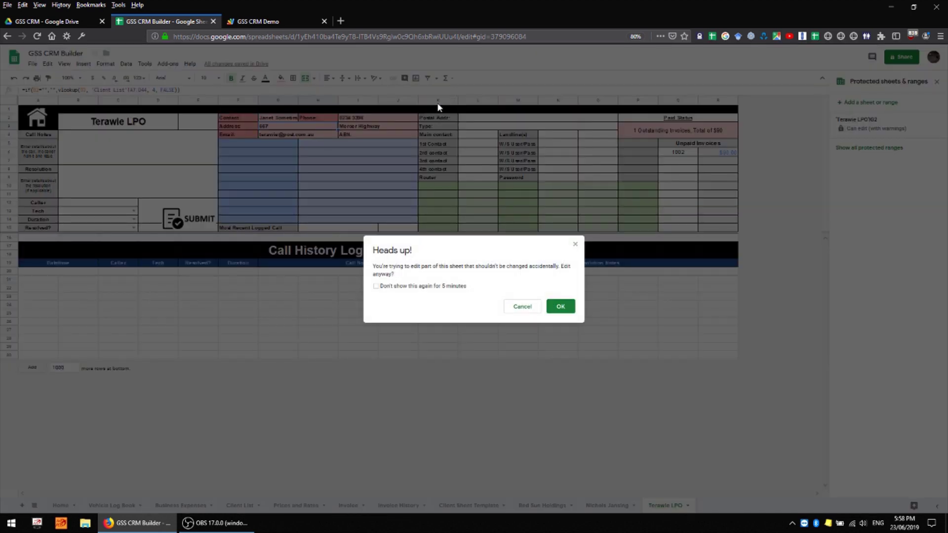
pyautogui.click(539, 307)
# - Enter 'werer' in address cell G3, undo it, and select the merged row 11 cell
pyautogui.write('werer')
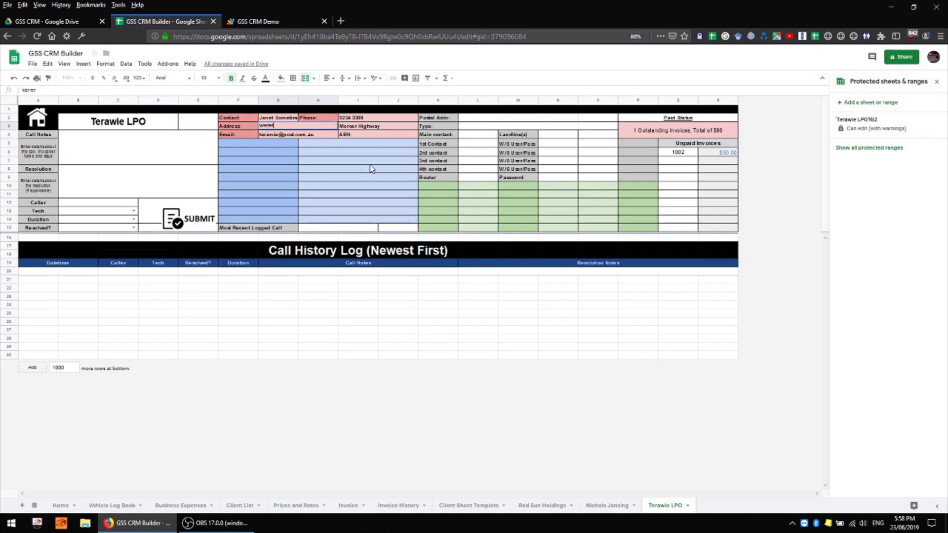
pyautogui.press('Return')
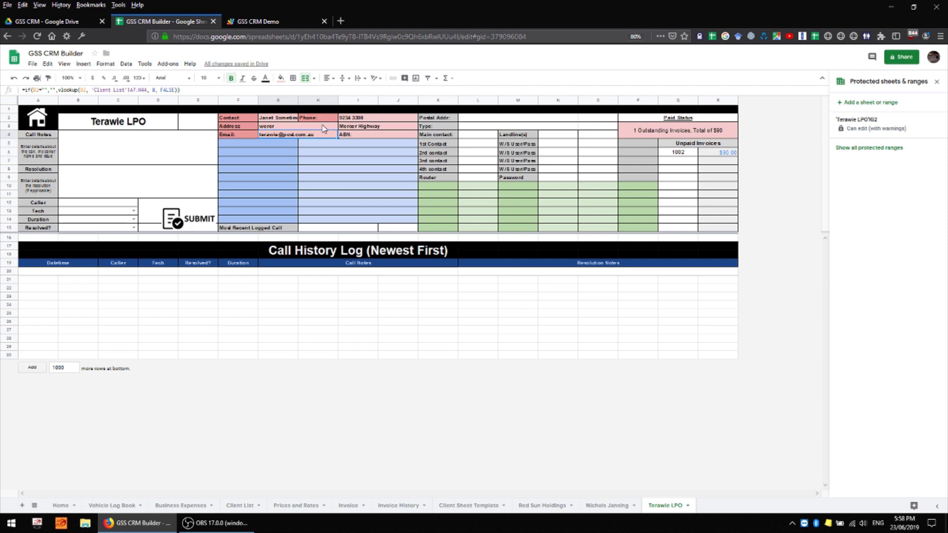
pyautogui.hotkey('ctrl', 'z')
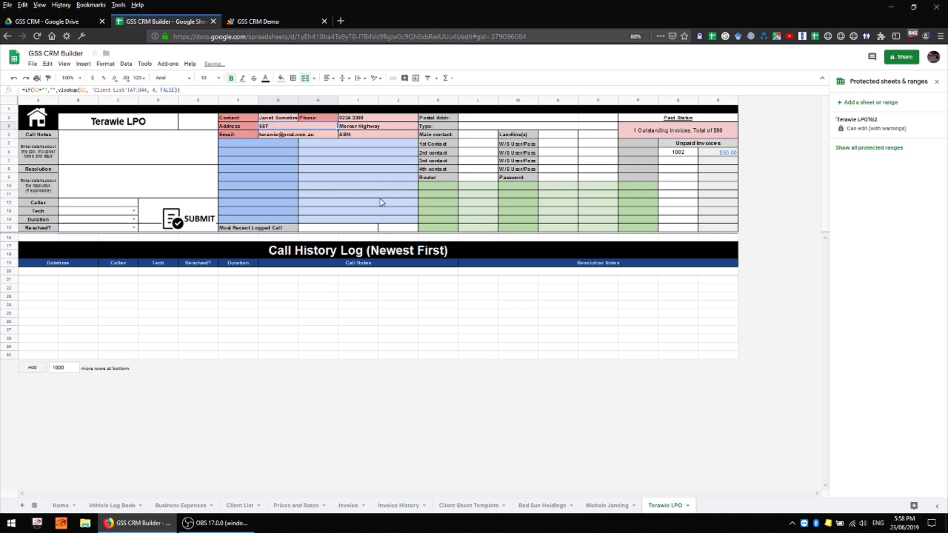
pyautogui.click(381, 196)
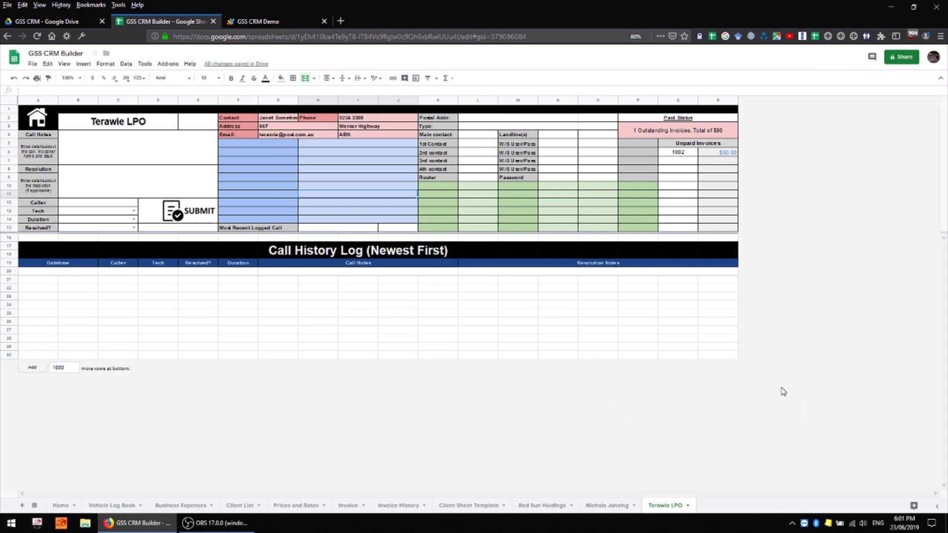
# - Protect the whole Client Sheet Template tab with 'Show a warning when editing this range'
pyautogui.click(481, 508)
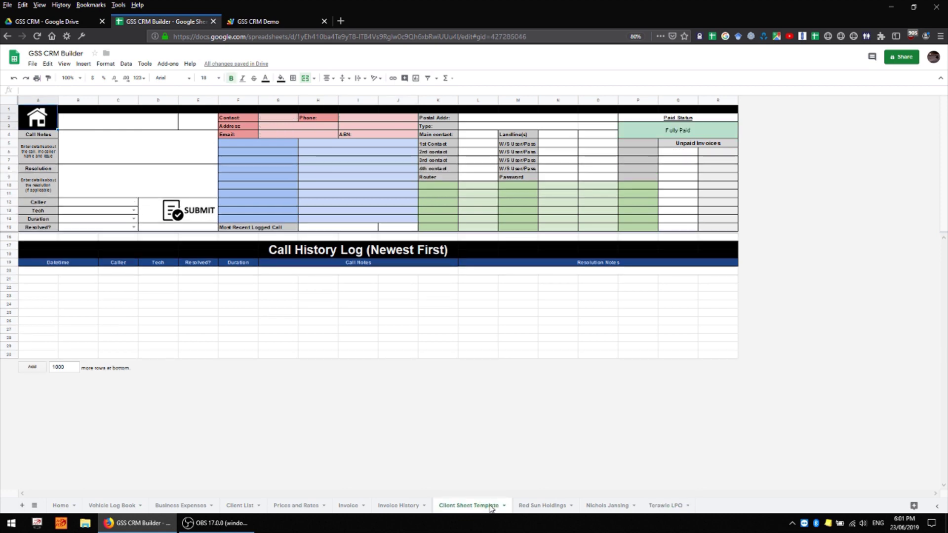
pyautogui.rightClick(489, 508)
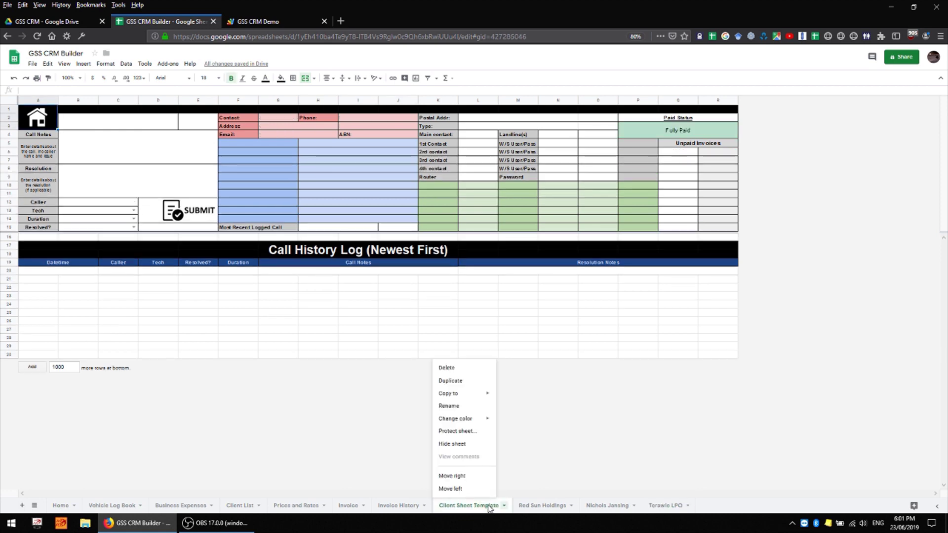
pyautogui.click(470, 433)
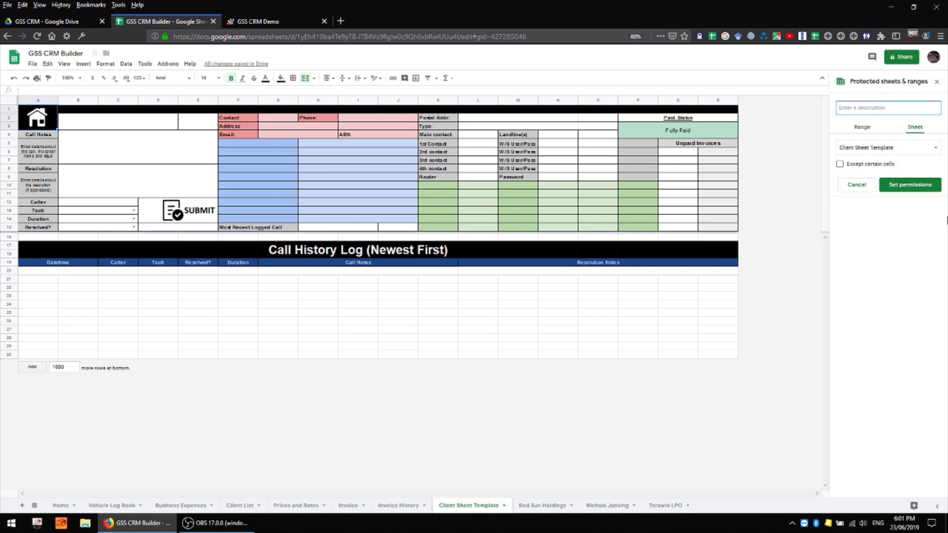
pyautogui.click(910, 185)
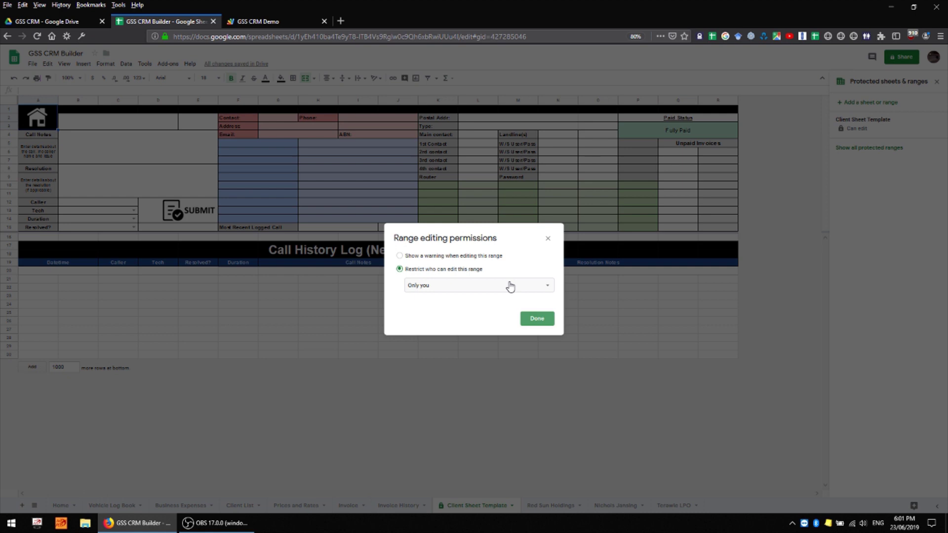
pyautogui.click(492, 287)
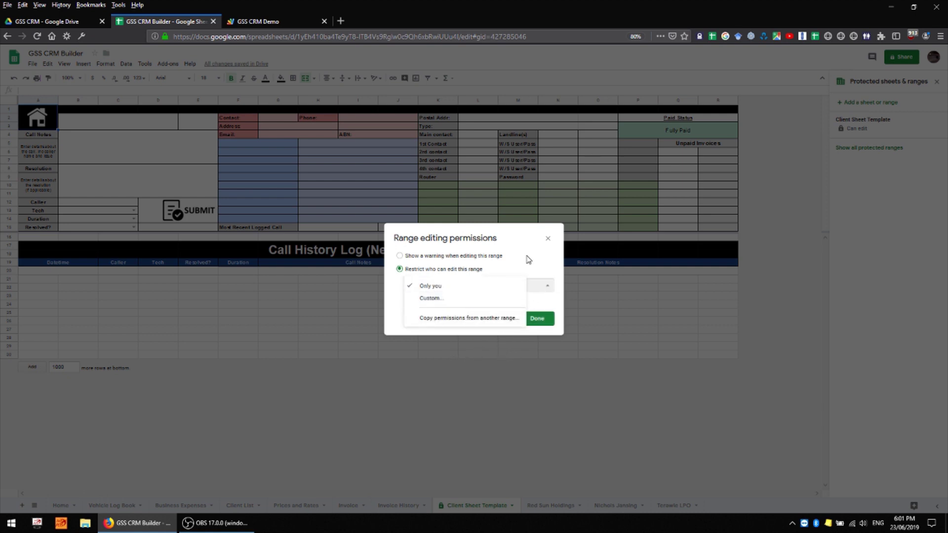
pyautogui.click(457, 260)
pyautogui.click(455, 256)
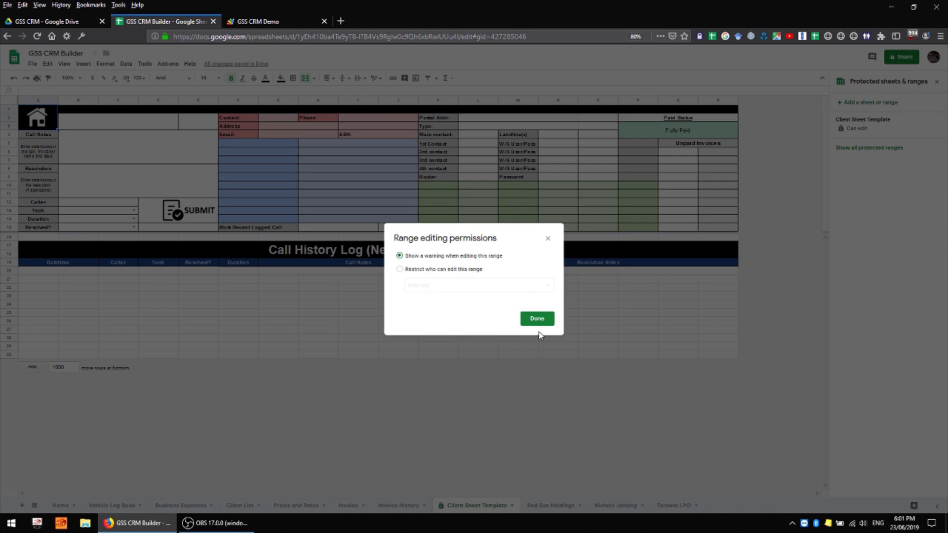
pyautogui.click(543, 319)
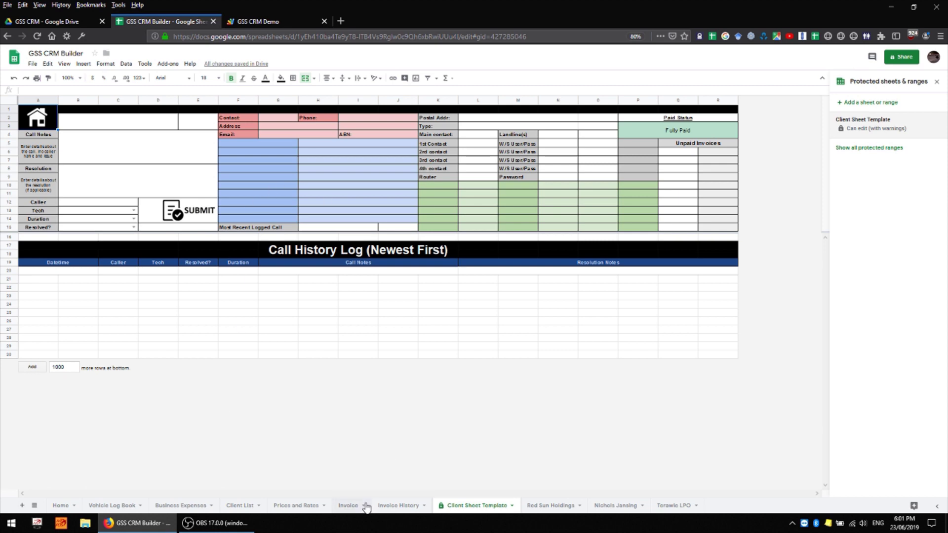
# - Hide the Client Sheet Template tab, restore it from the All Sheets list, then hide it again
pyautogui.rightClick(464, 509)
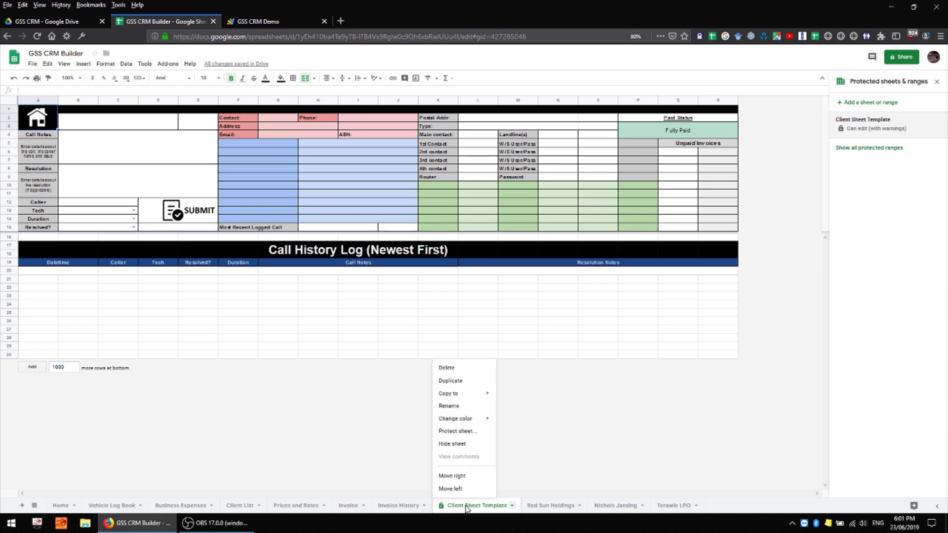
pyautogui.click(472, 446)
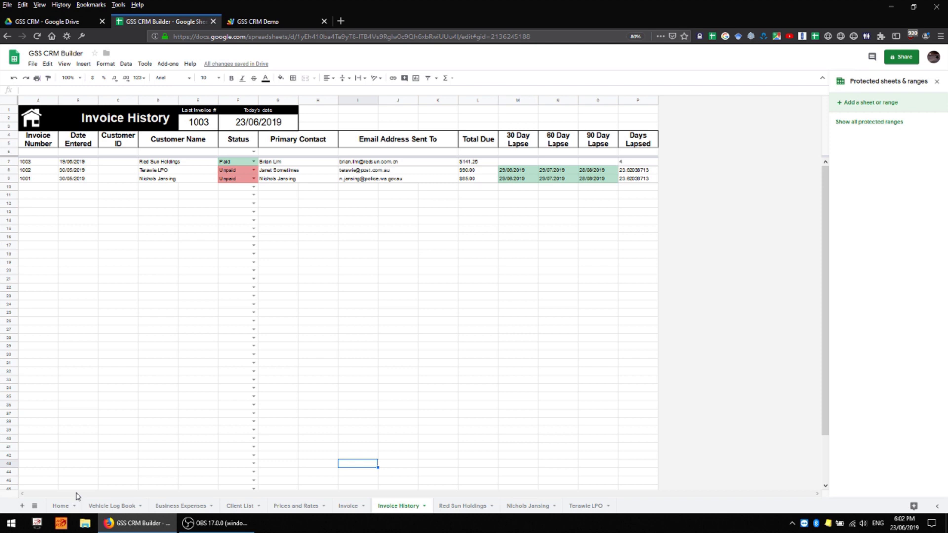
pyautogui.click(35, 506)
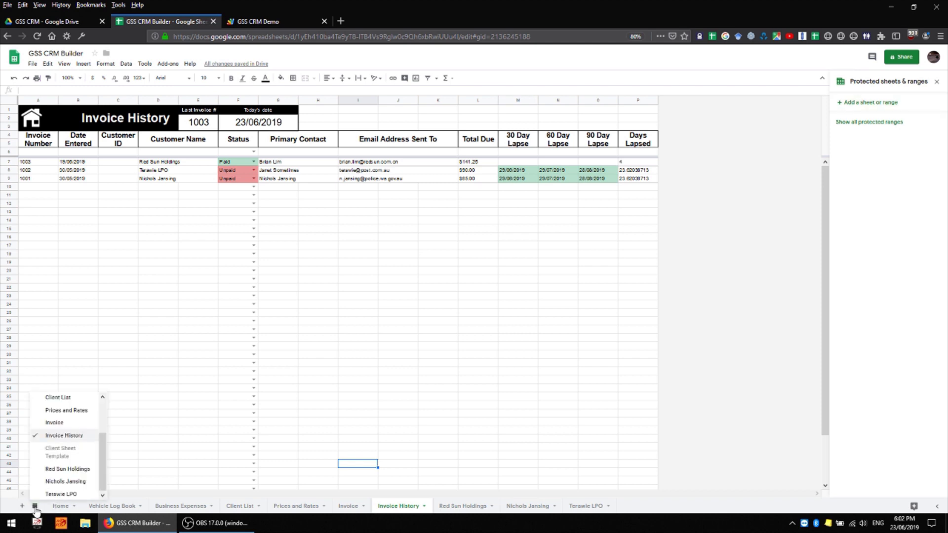
pyautogui.click(74, 460)
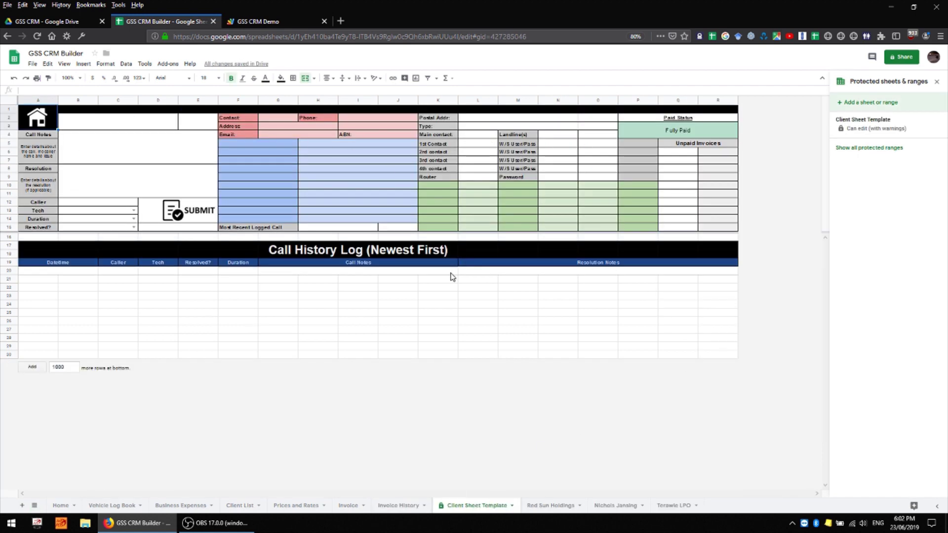
pyautogui.rightClick(477, 505)
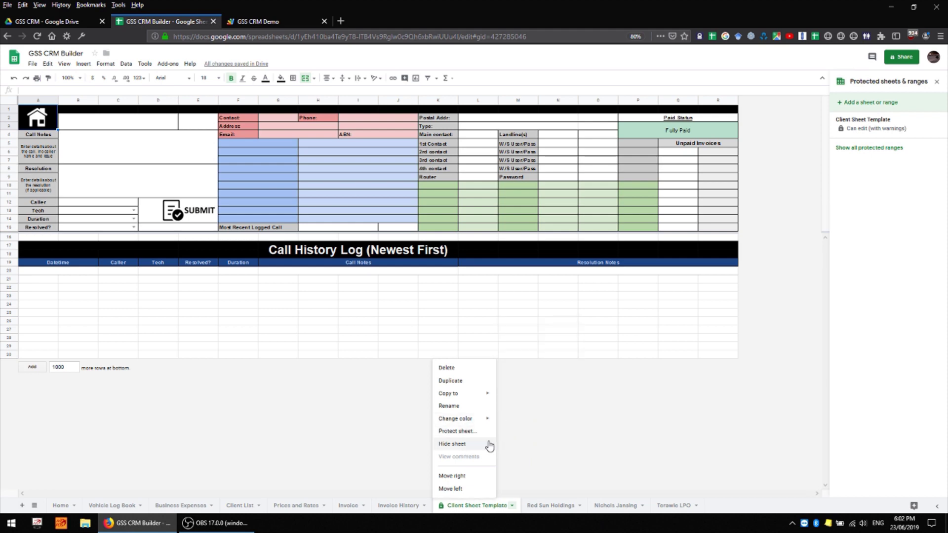
pyautogui.click(452, 444)
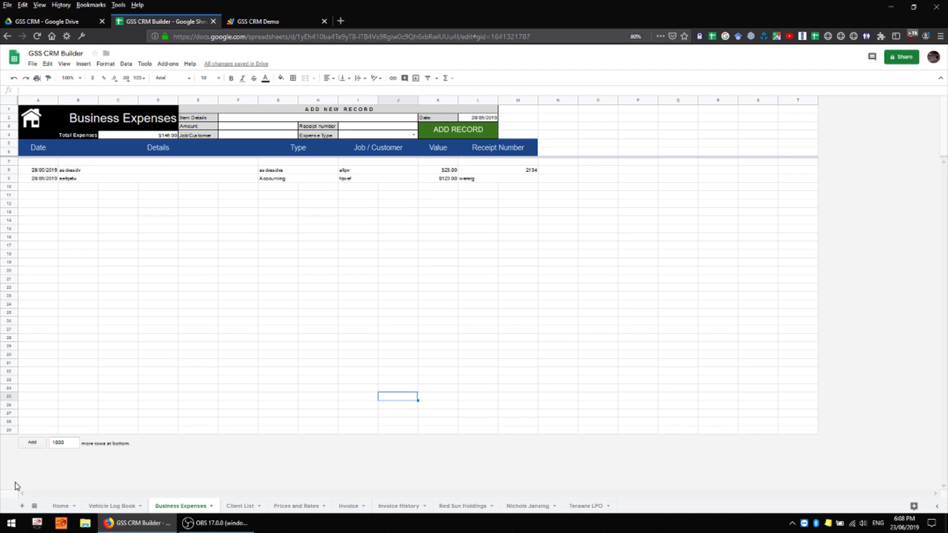
pyautogui.rightClick(188, 508)
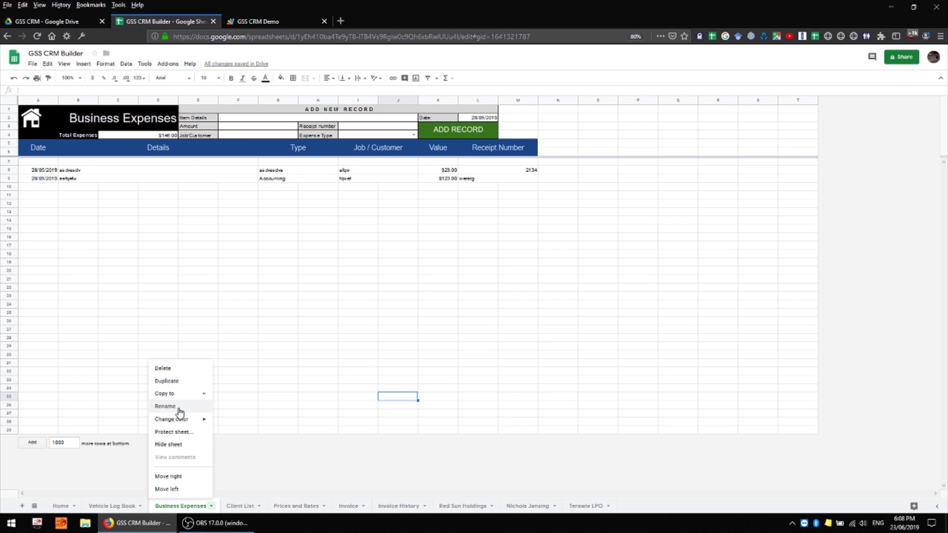
# - Copy Business Expenses to a new spreadsheet and name the copy 'Accountant Only'
pyautogui.moveTo(173, 399)
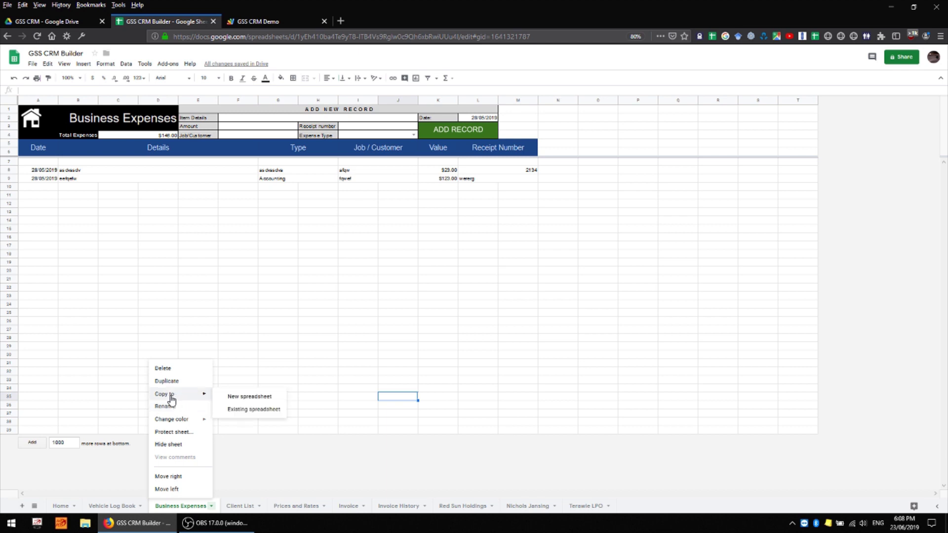
pyautogui.click(244, 398)
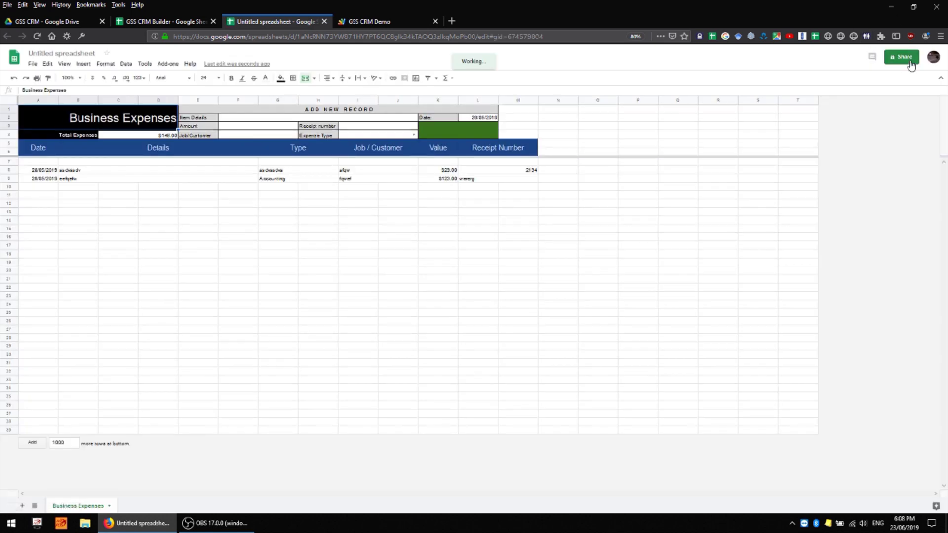
pyautogui.click(904, 58)
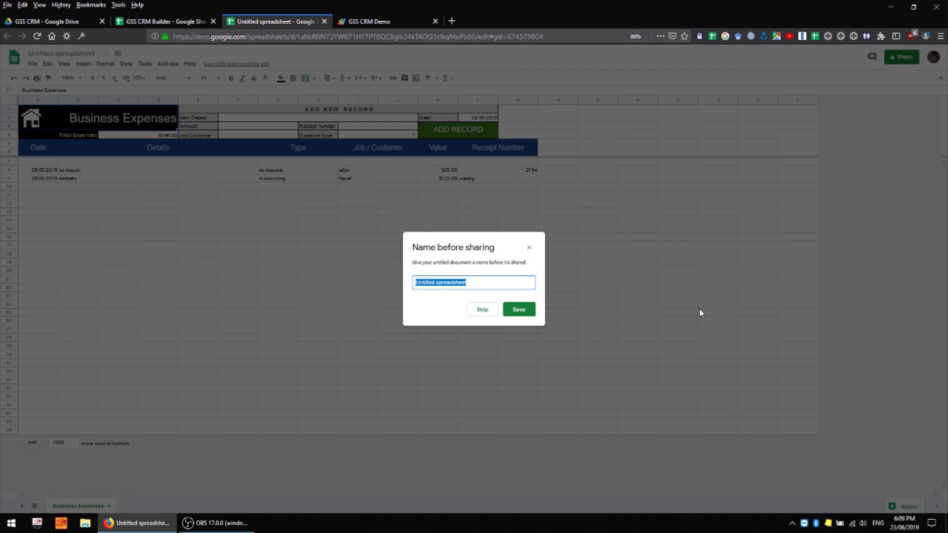
pyautogui.write('Accountant Only')
pyautogui.click(518, 312)
pyautogui.write('accou')
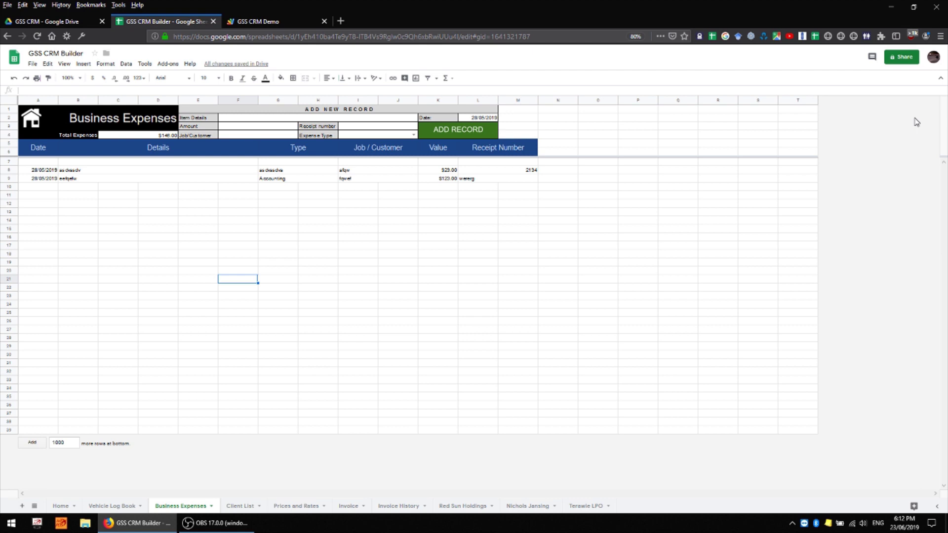
# - In GSS CRM Builder's advanced sharing settings, prevent editors from changing access or adding people
pyautogui.click(907, 58)
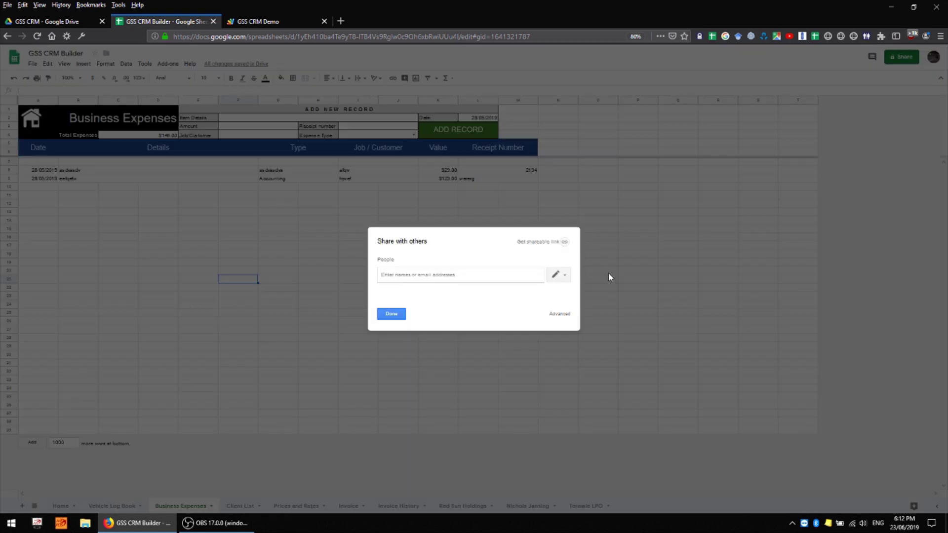
pyautogui.click(558, 275)
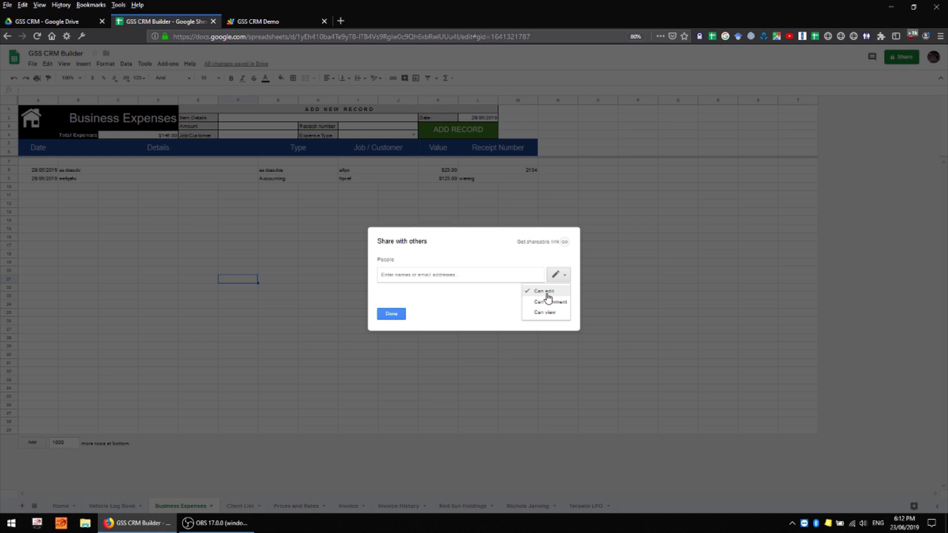
pyautogui.click(522, 333)
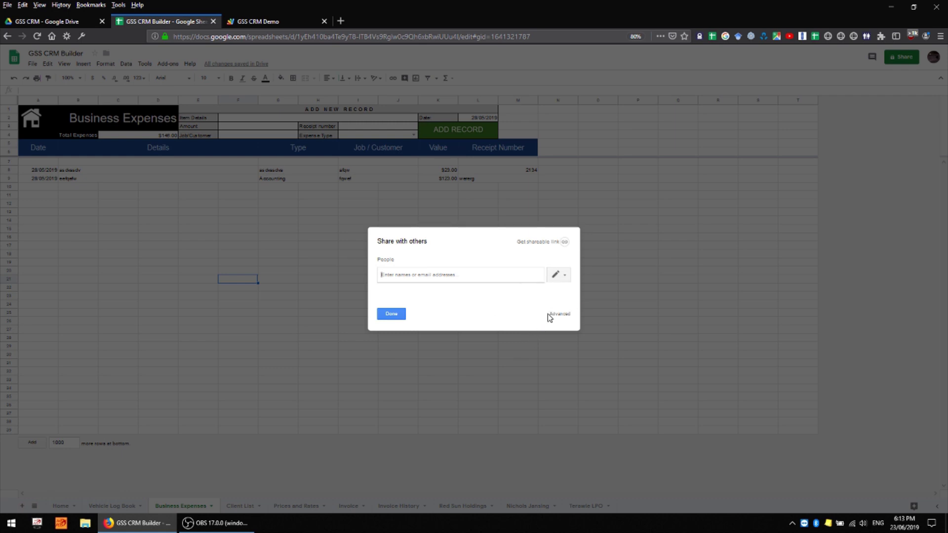
pyautogui.click(565, 315)
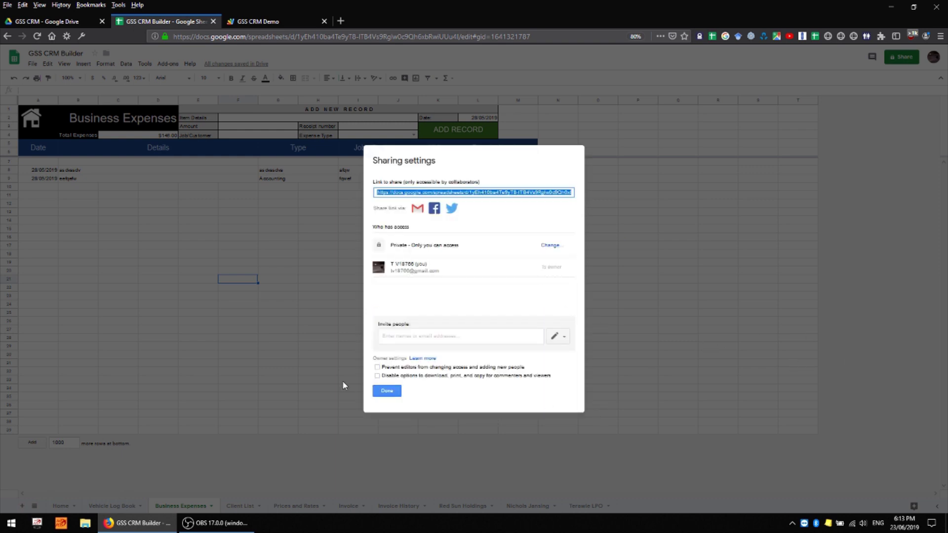
pyautogui.click(378, 368)
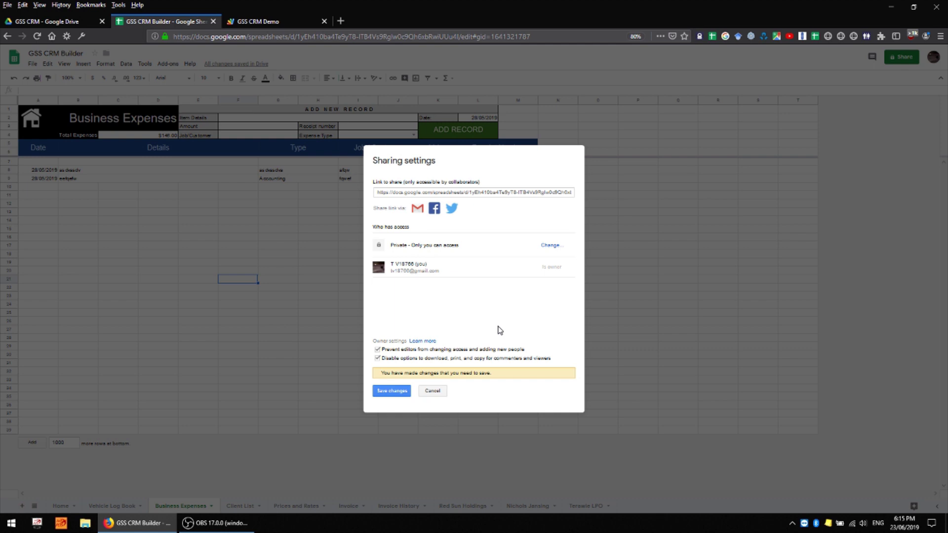
# - Set link sharing to 'Anyone with the link' as Viewer, save the sharing changes, and close the dialog
pyautogui.click(378, 358)
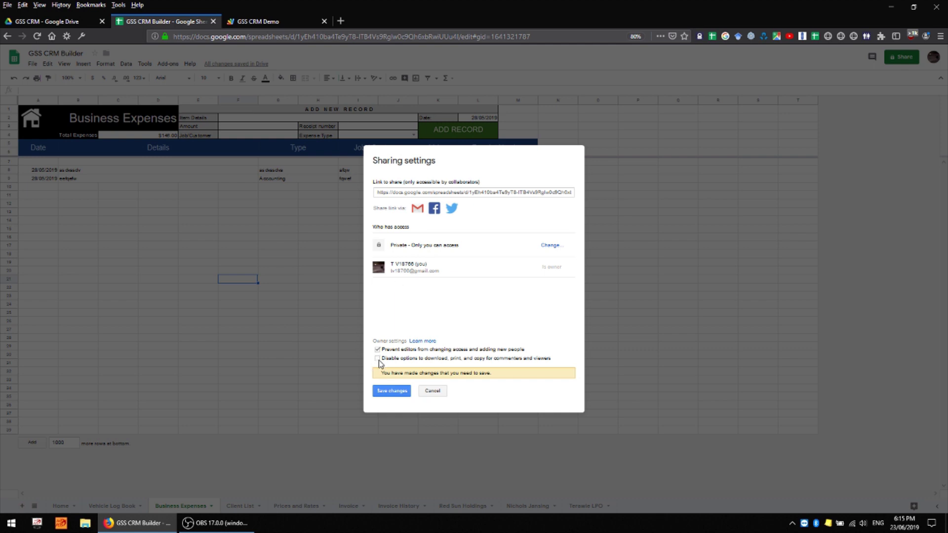
pyautogui.click(554, 246)
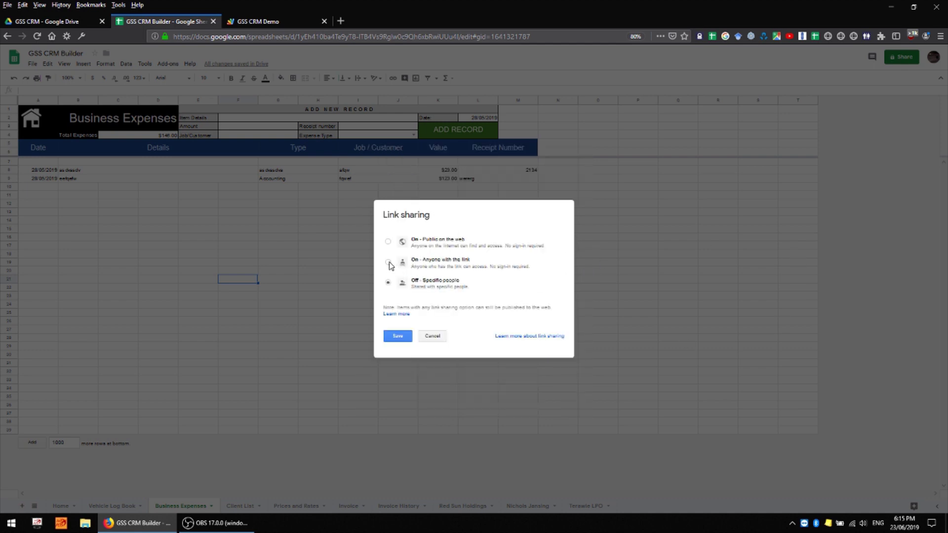
pyautogui.click(389, 263)
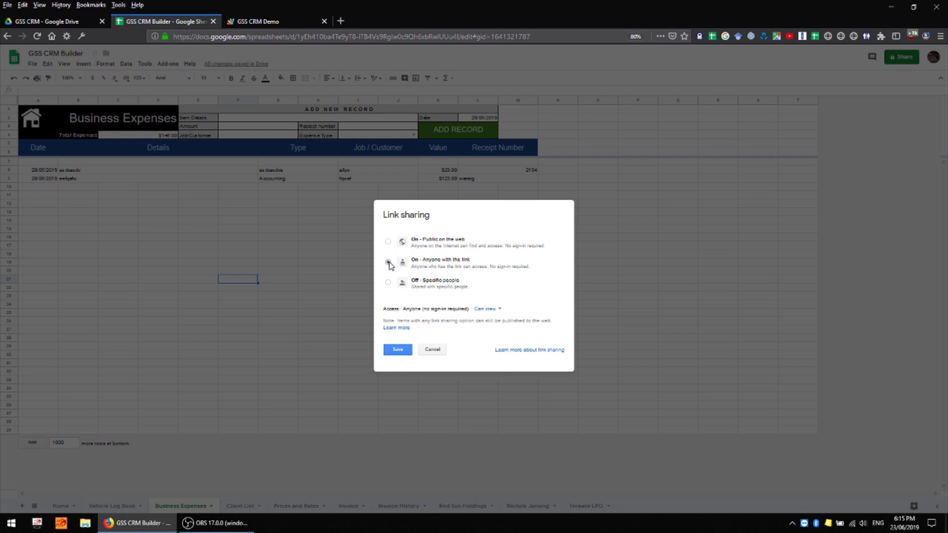
pyautogui.click(488, 310)
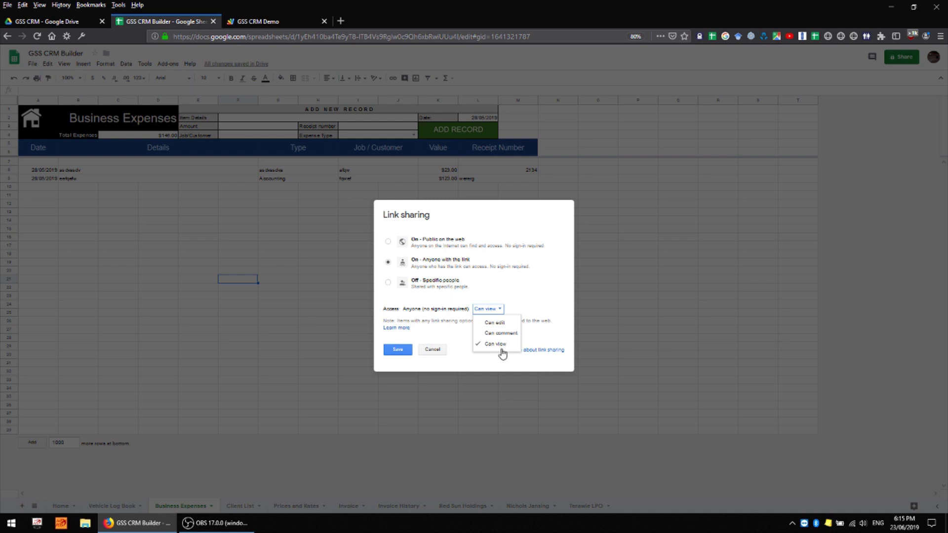
pyautogui.click(499, 359)
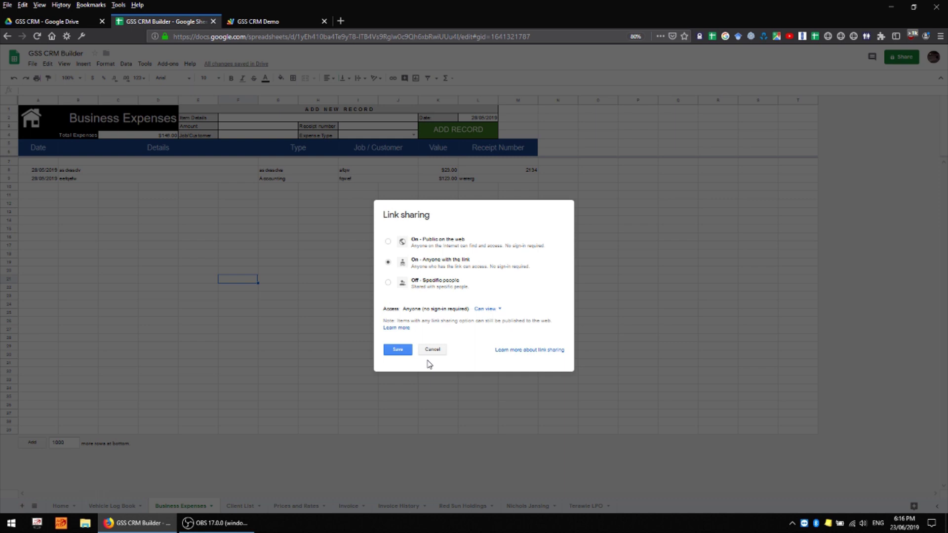
pyautogui.click(397, 350)
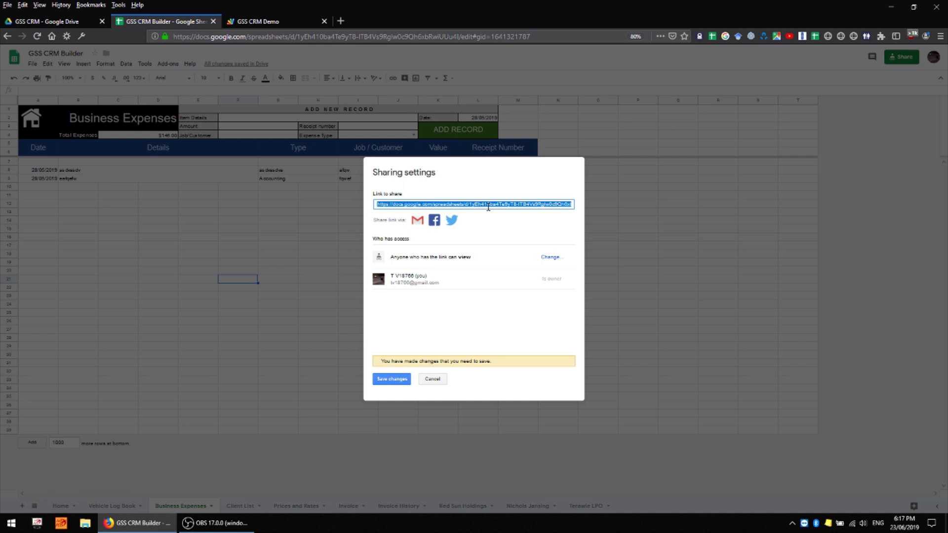
pyautogui.click(391, 379)
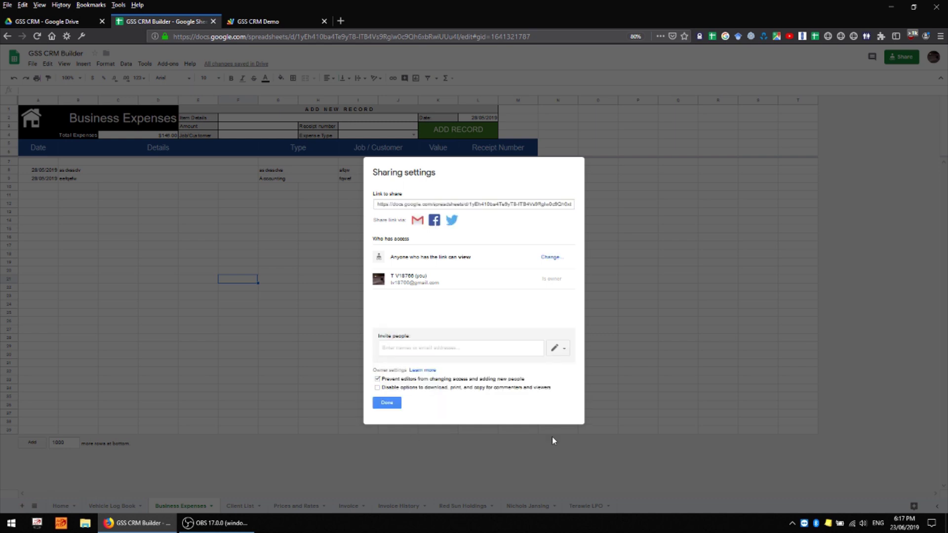
pyautogui.click(390, 404)
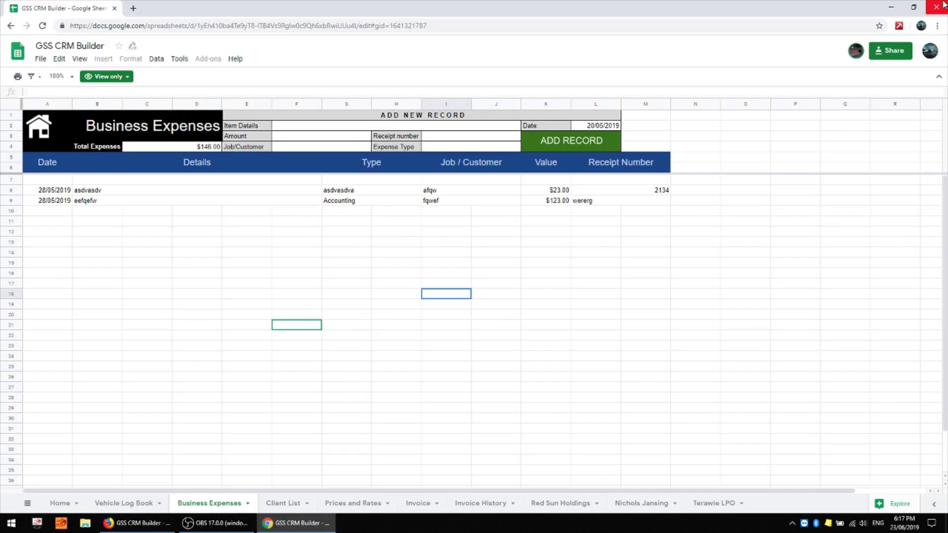
# - Load the pasted share link in a new window and test selecting cells G4 and G14 there
pyautogui.click(944, 5)
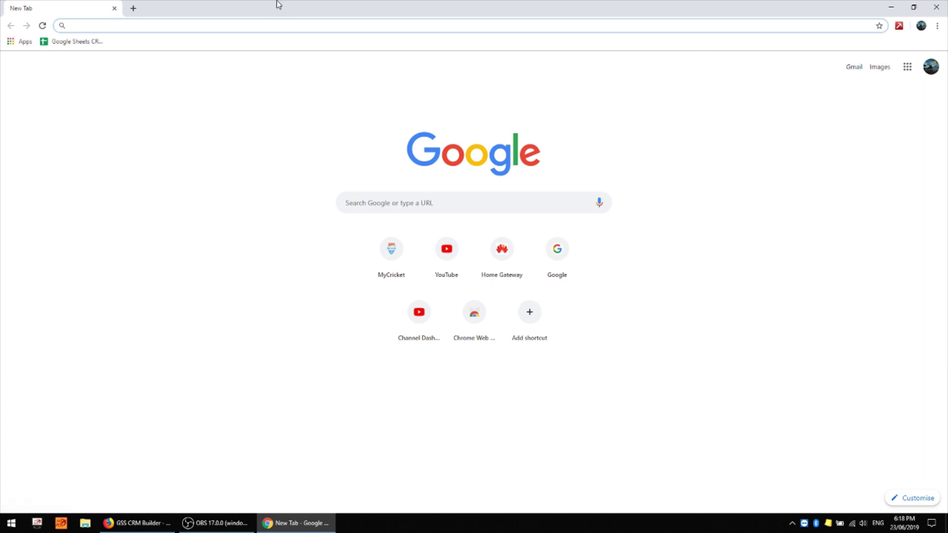
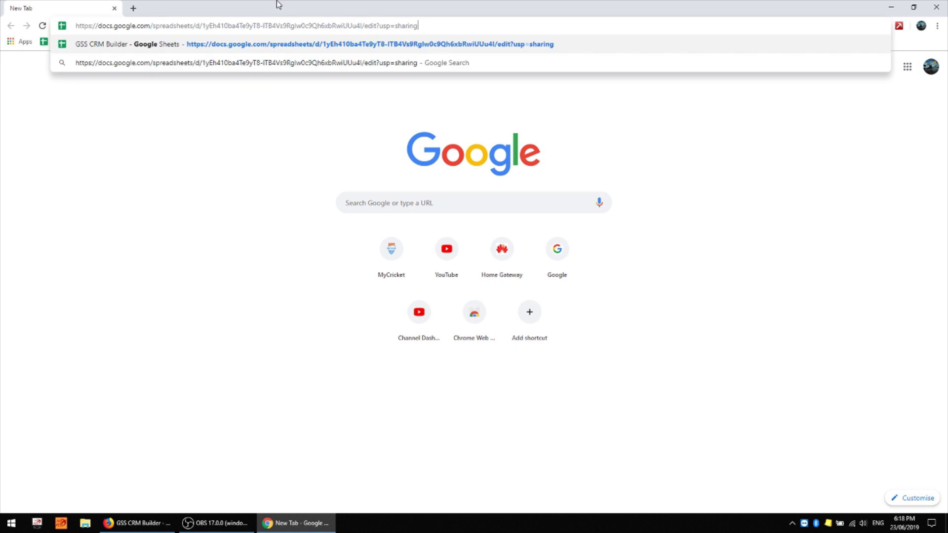
pyautogui.press('Return')
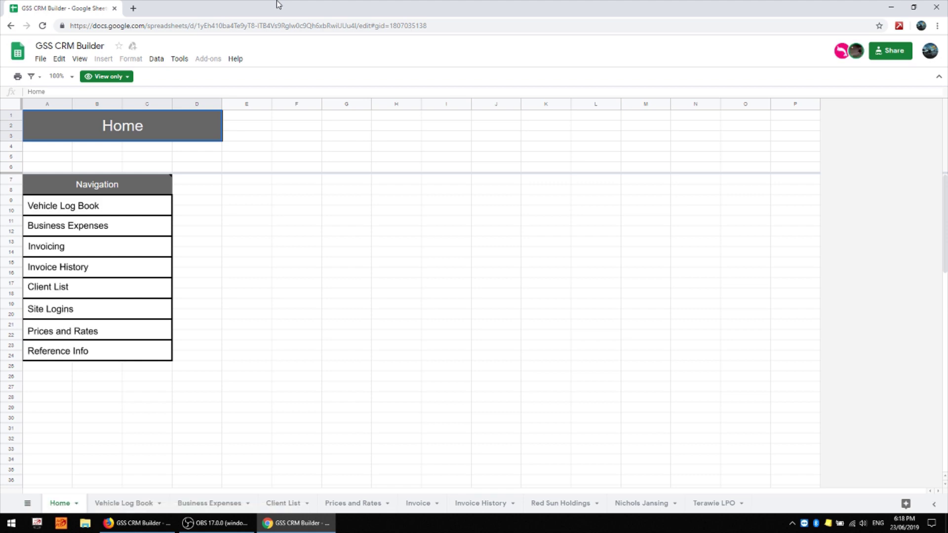
pyautogui.click(371, 146)
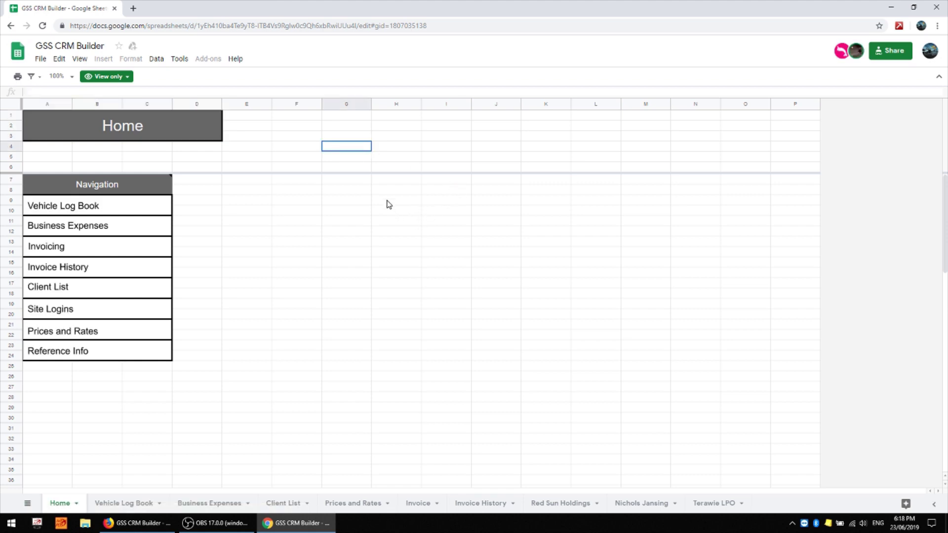
pyautogui.click(406, 233)
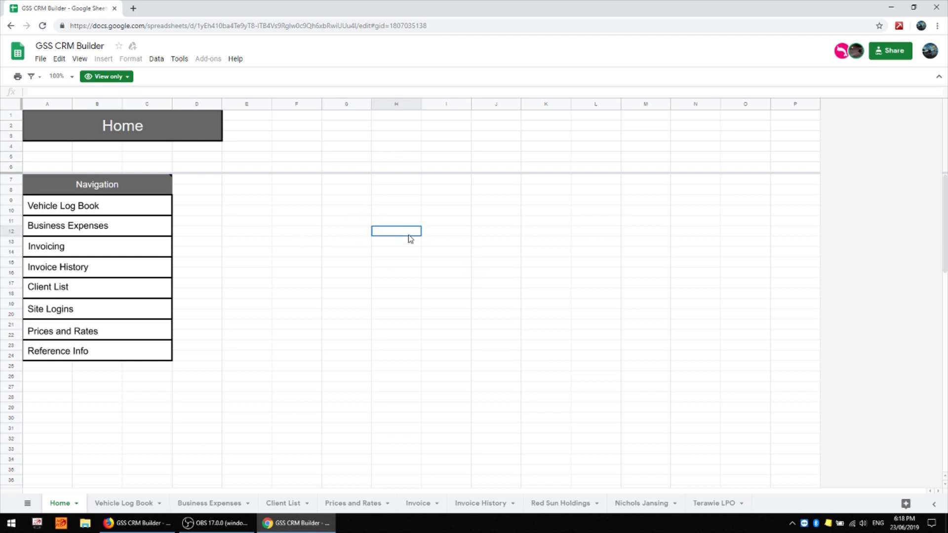
pyautogui.press('Right')
pyautogui.click(358, 253)
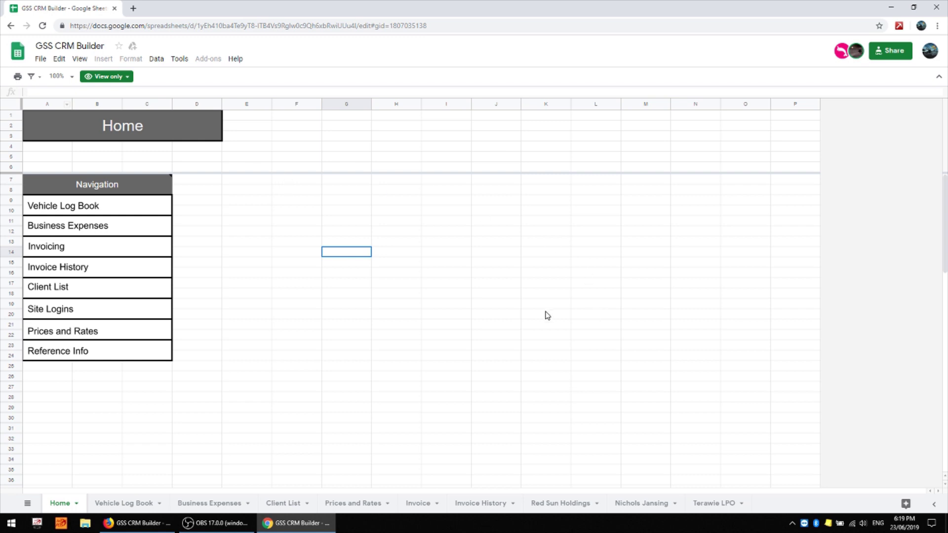
# - Make a copy of GSS CRM Builder via File > Make a copy
pyautogui.click(41, 60)
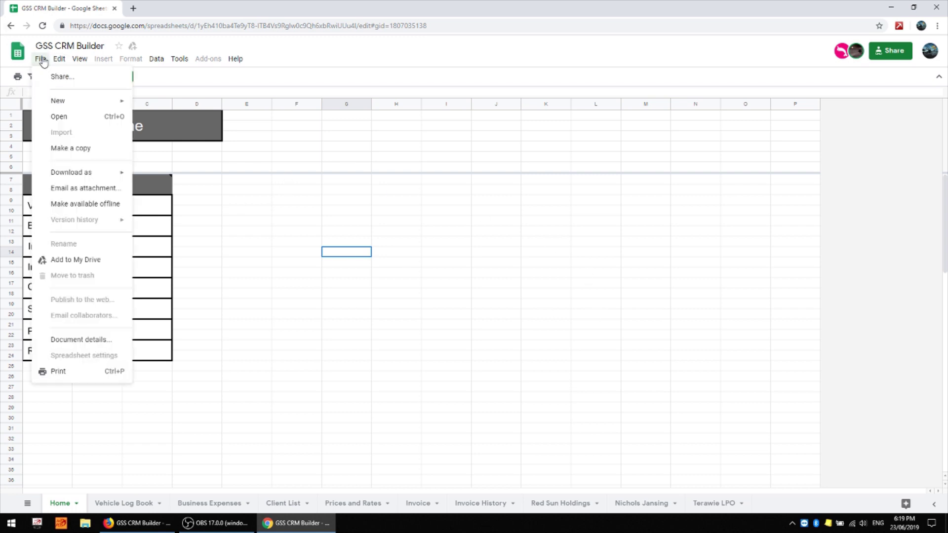
pyautogui.click(92, 149)
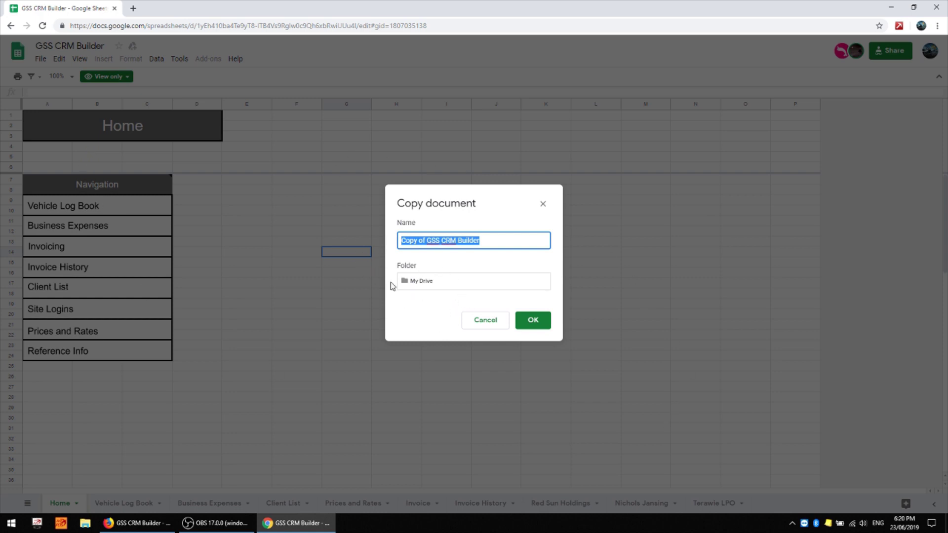
pyautogui.click(414, 247)
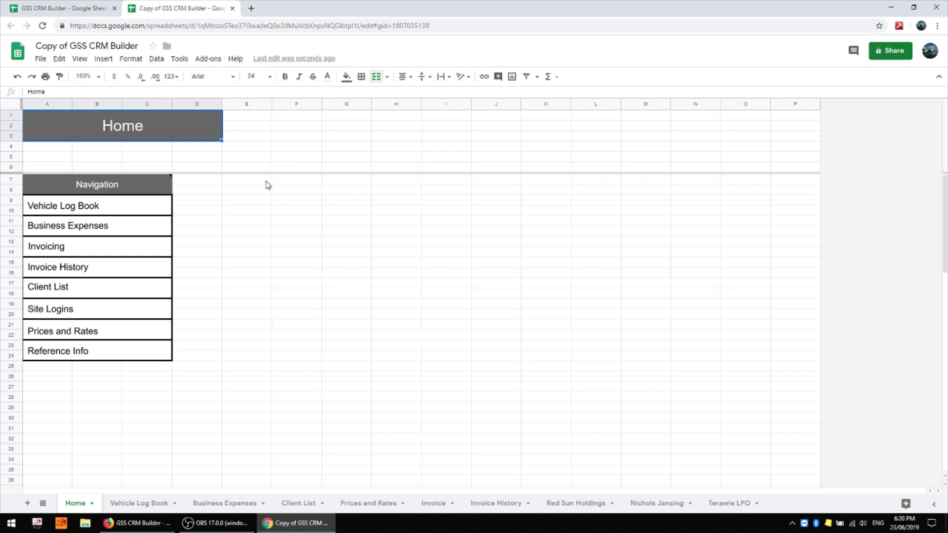
# - Enter test text 'ERFEF' in G4 and 'EFQER' in I6 of the copy
pyautogui.click(342, 148)
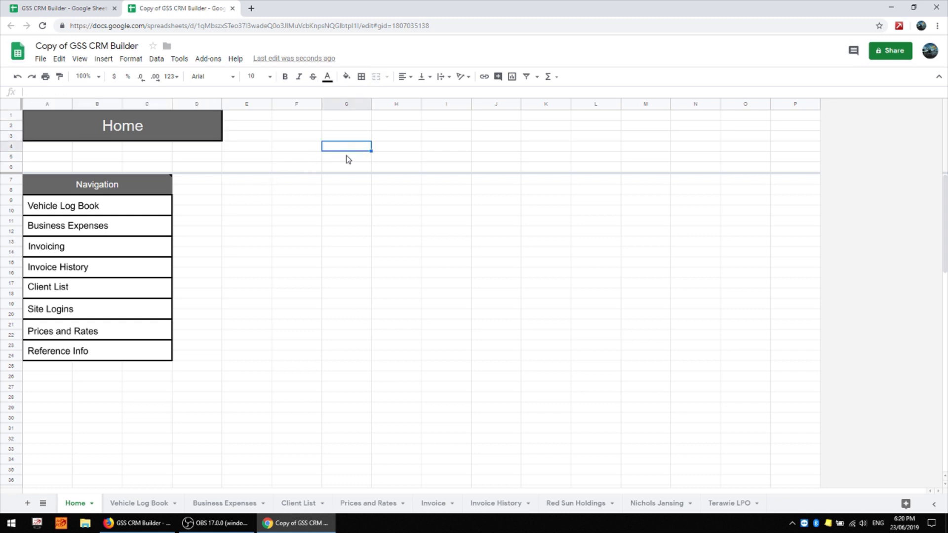
pyautogui.write('ERFEF')
pyautogui.click(434, 168)
pyautogui.write('EFQER')
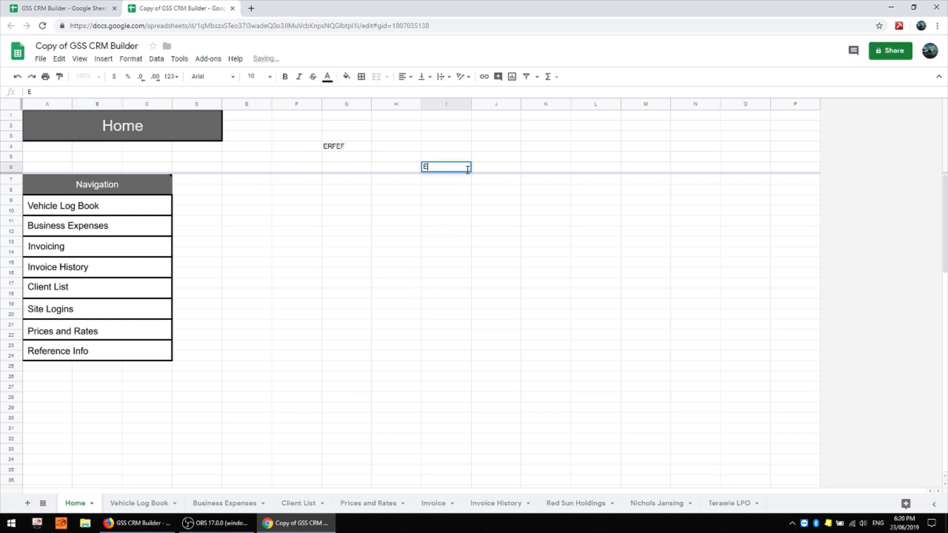
pyautogui.press('Tab')
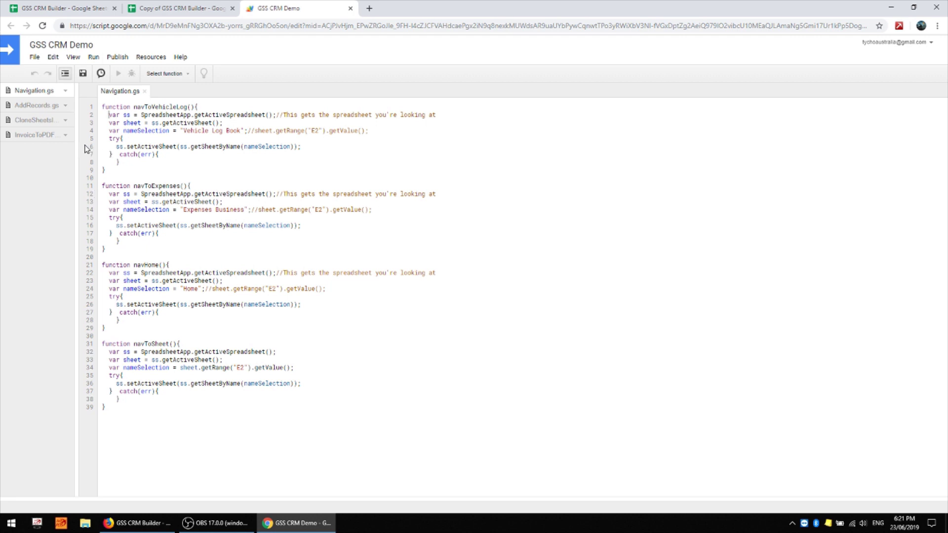
# - Test-type 'EWFQWEF' on line 10 of Navigation.gs, undo it, and return to Copy of GSS CRM Builder
pyautogui.click(122, 179)
pyautogui.write('EWFQWEF')
pyautogui.hotkey('ctrl', 'z')
pyautogui.click(183, 15)
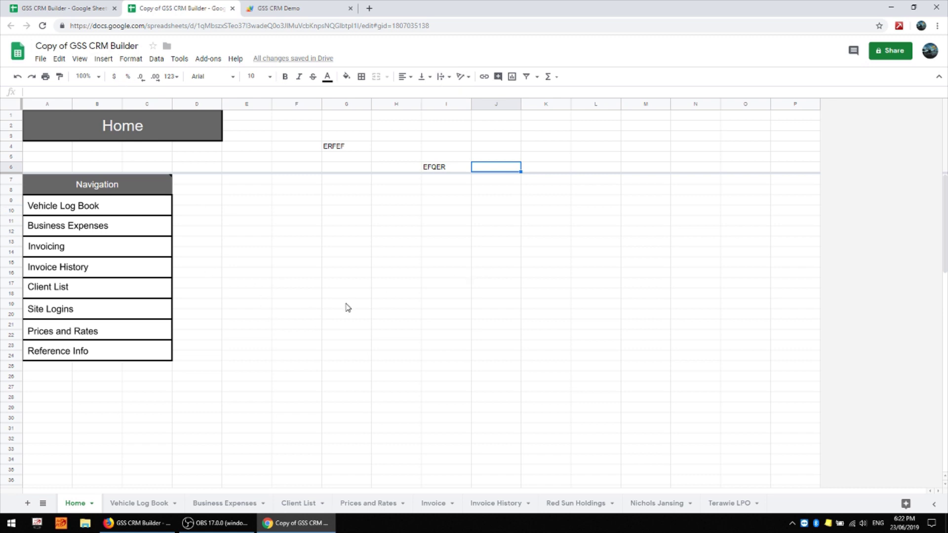
# - Run the Vehicle Log Book button and get past the unverified-app warning to GSS CRM Demo's permission request
pyautogui.click(83, 206)
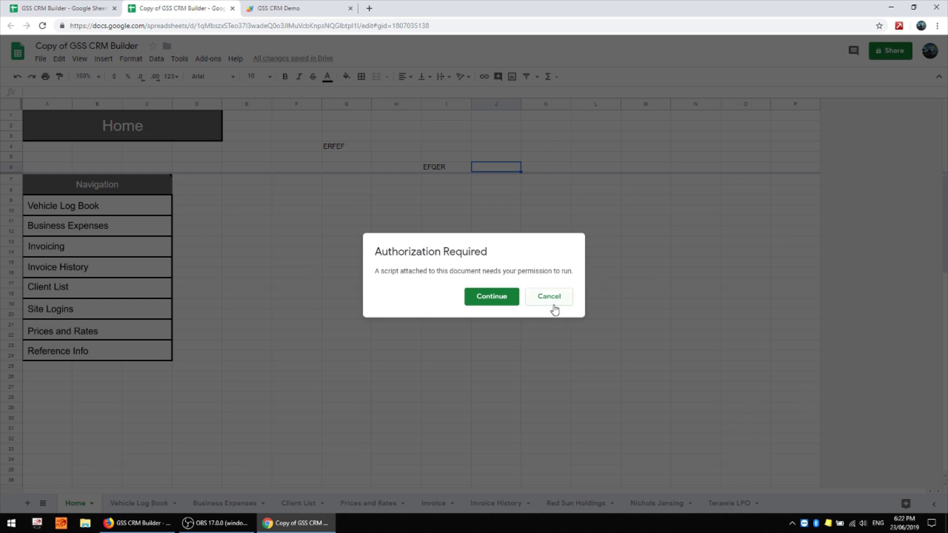
pyautogui.click(510, 299)
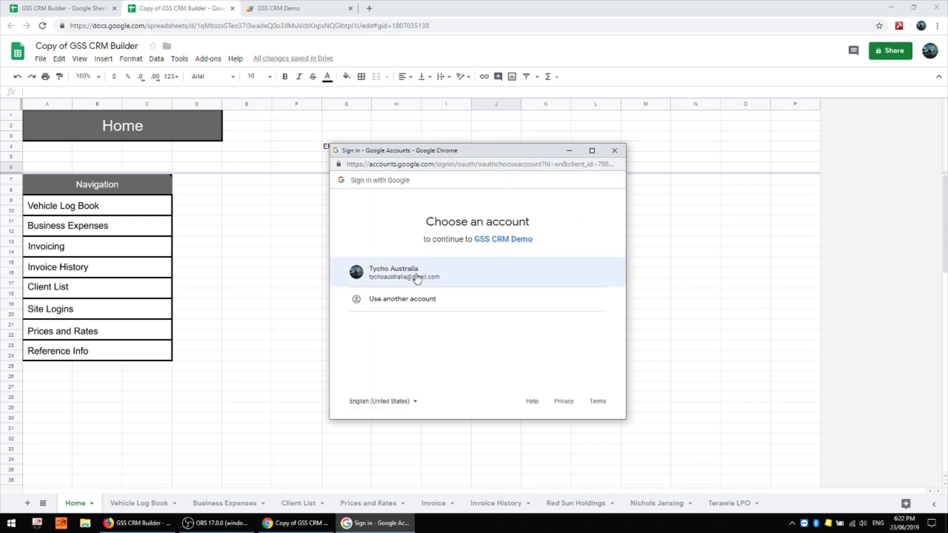
pyautogui.click(418, 278)
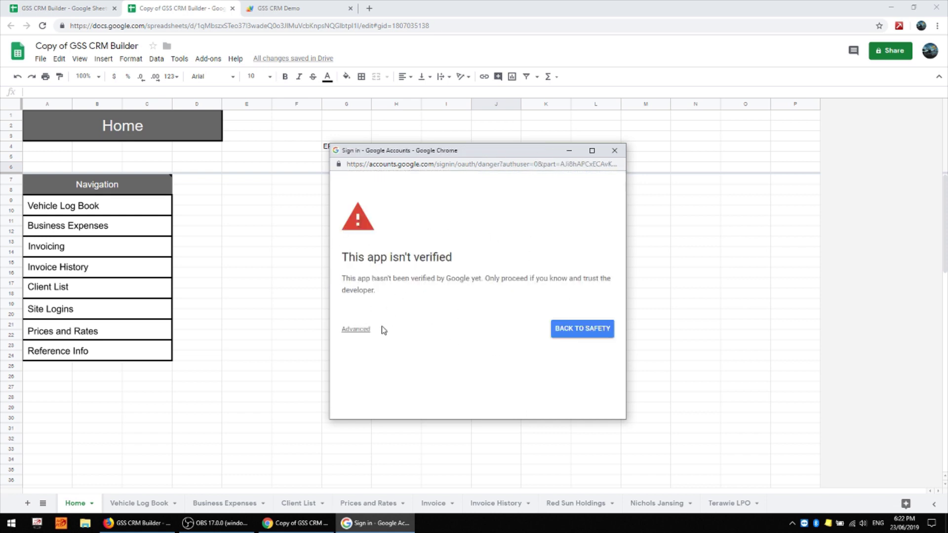
pyautogui.click(356, 329)
pyautogui.scroll(-1, 457, 314)
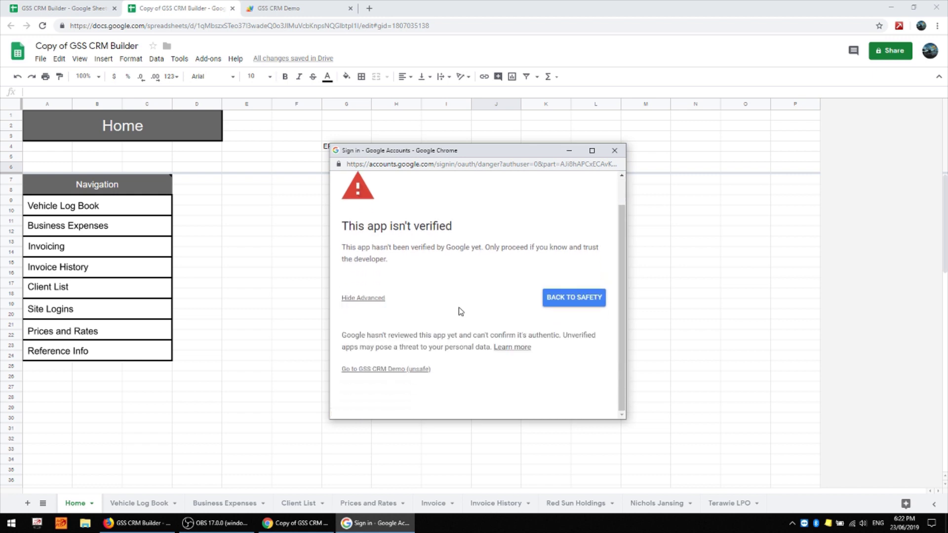
pyautogui.click(379, 370)
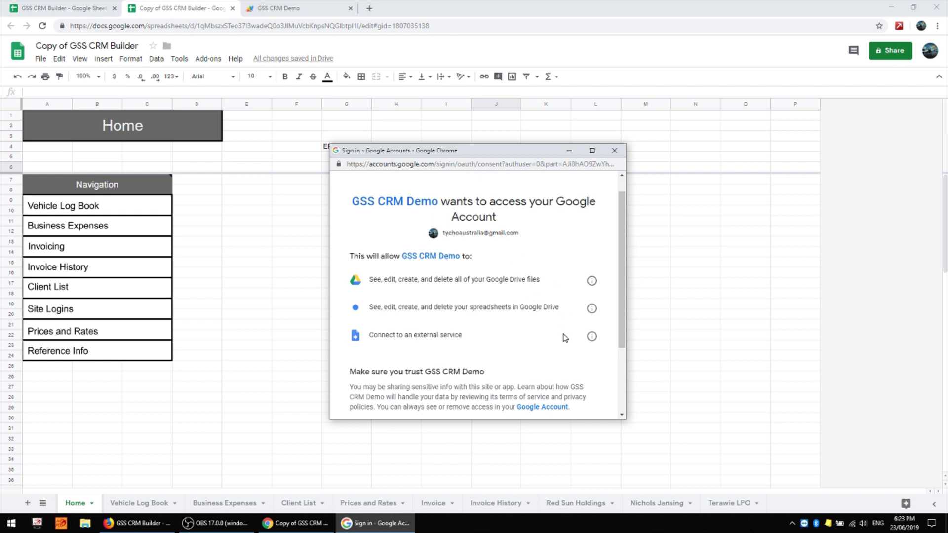
# - Review the spreadsheets permission details and allow GSS CRM Demo the requested access
pyautogui.scroll(-1, 565, 337)
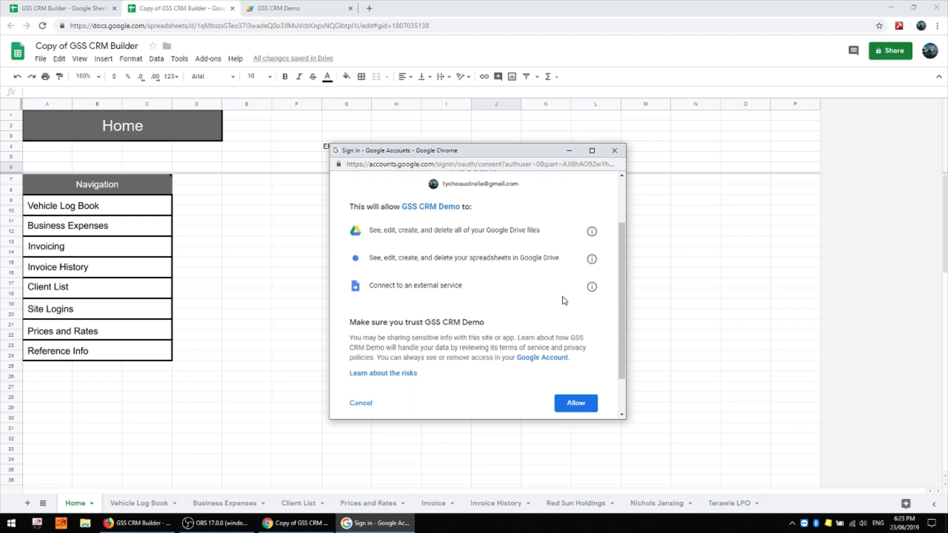
pyautogui.click(592, 259)
pyautogui.scroll(-2, 508, 288)
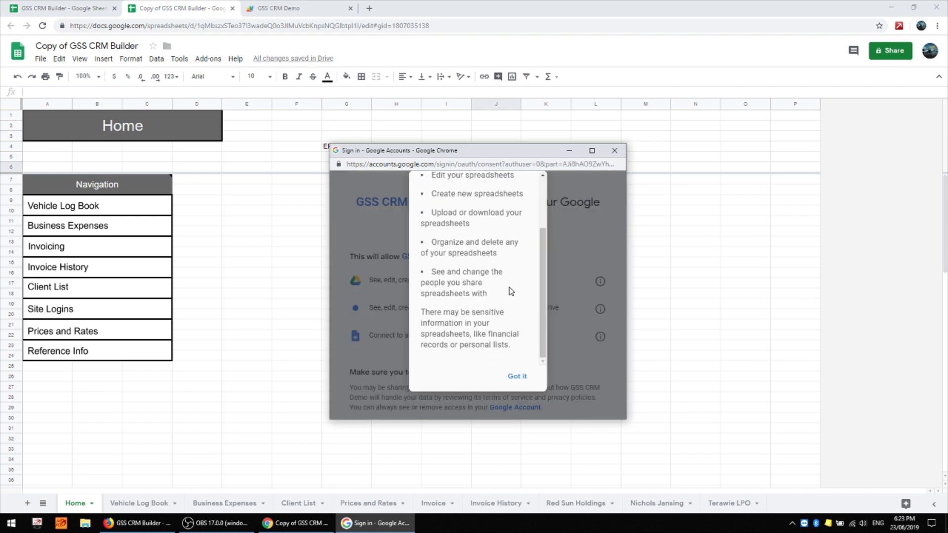
pyautogui.scroll(3, 510, 292)
pyautogui.click(517, 377)
pyautogui.scroll(-2, 579, 365)
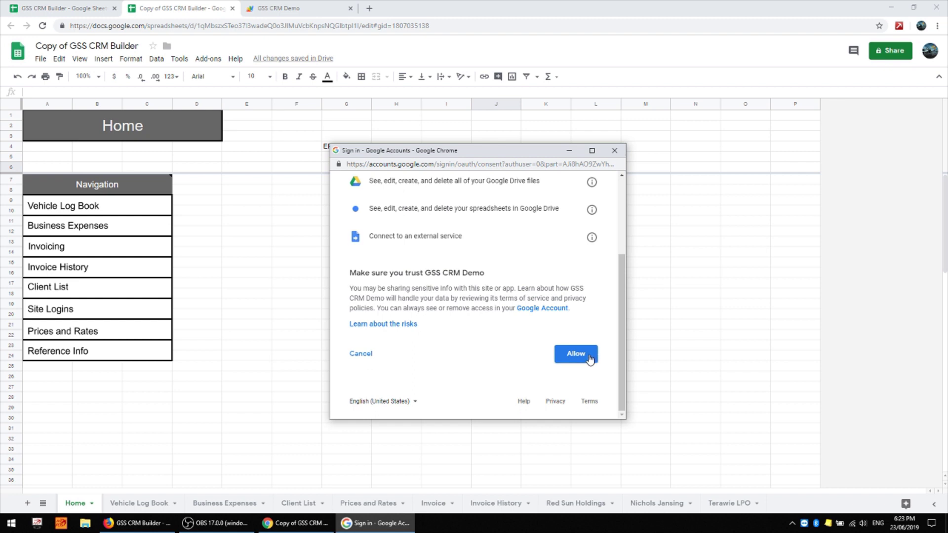
pyautogui.click(589, 360)
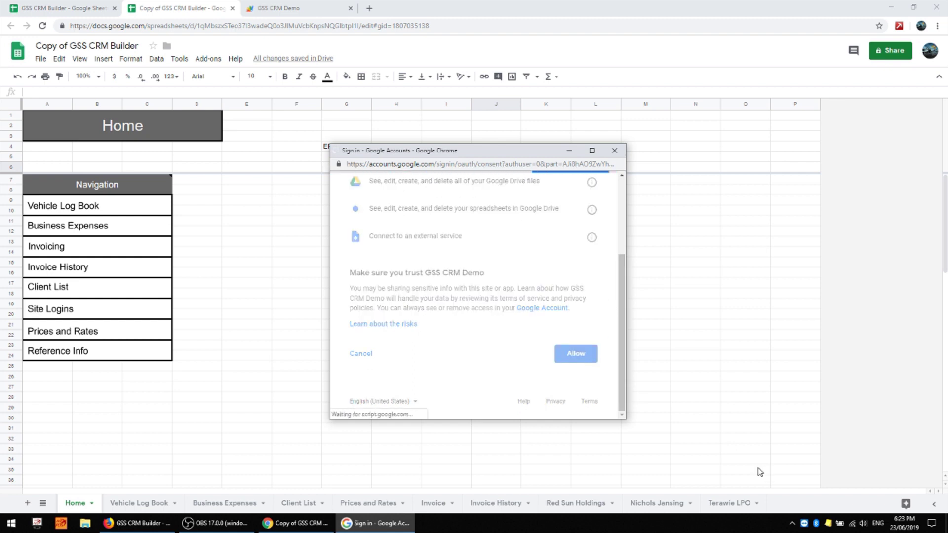